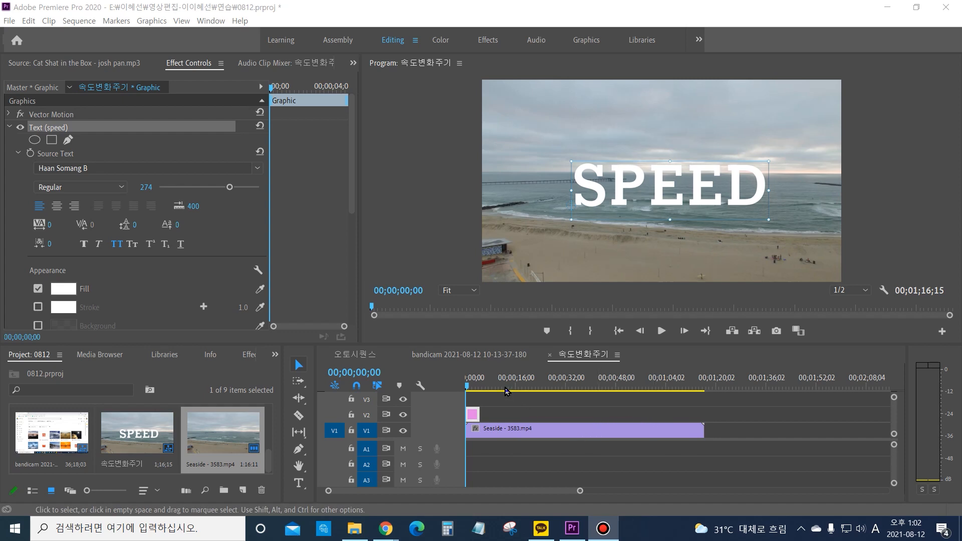
Step: Change the SPEED title's font to Headline R
click(433, 390)
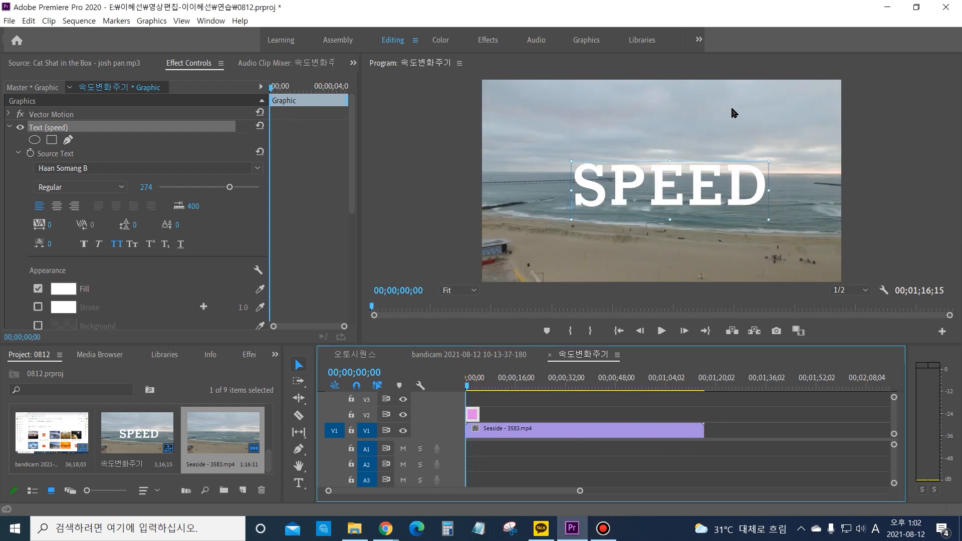
click(129, 168)
scroll(186, 335, down, 2)
click(231, 292)
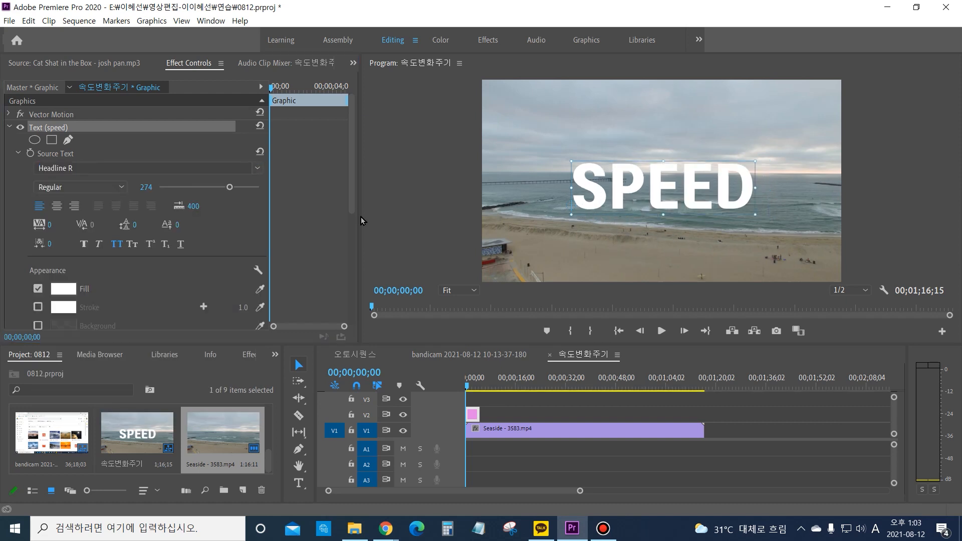
Step: Enable a shadow on the SPEED title and set the shadow's distance to 10
scroll(122, 281, down, 1)
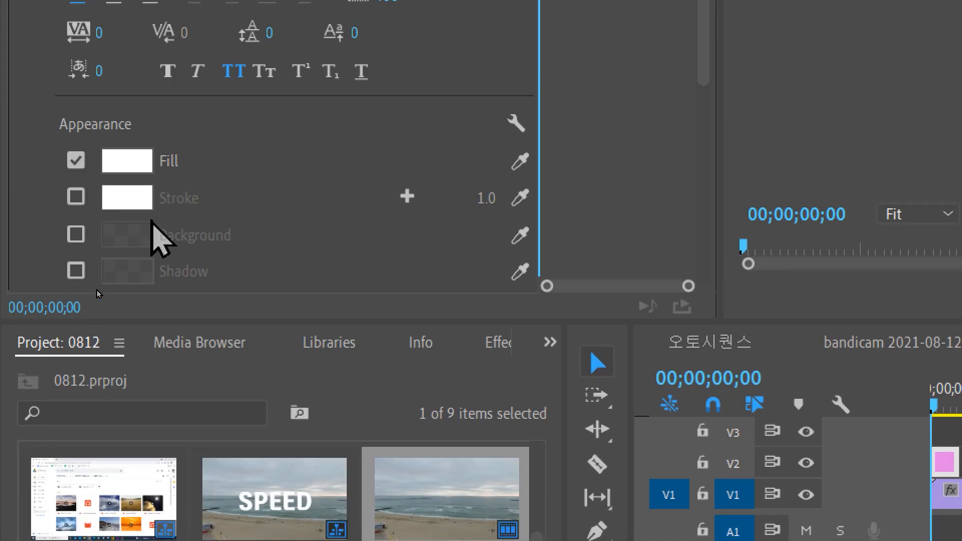
scroll(127, 286, down, 1)
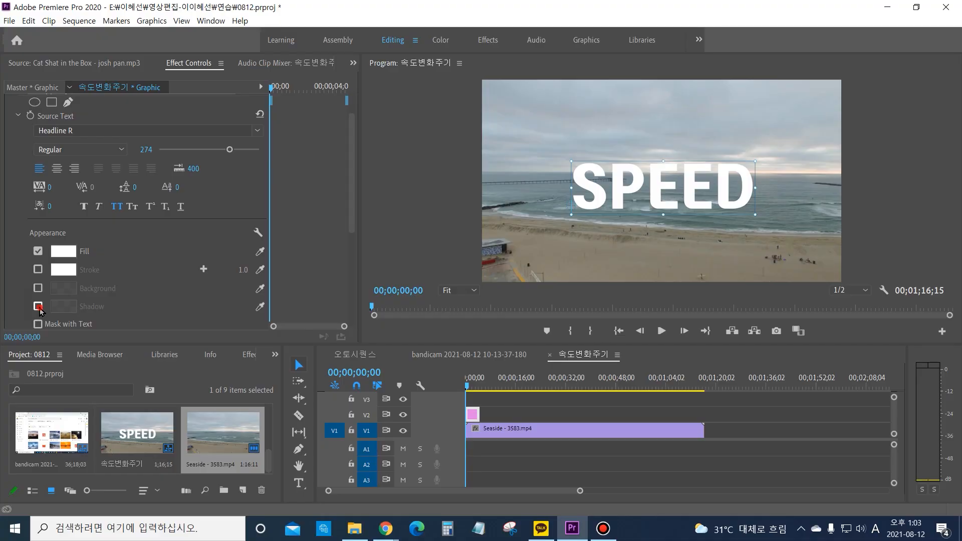
click(39, 307)
scroll(133, 296, down, 3)
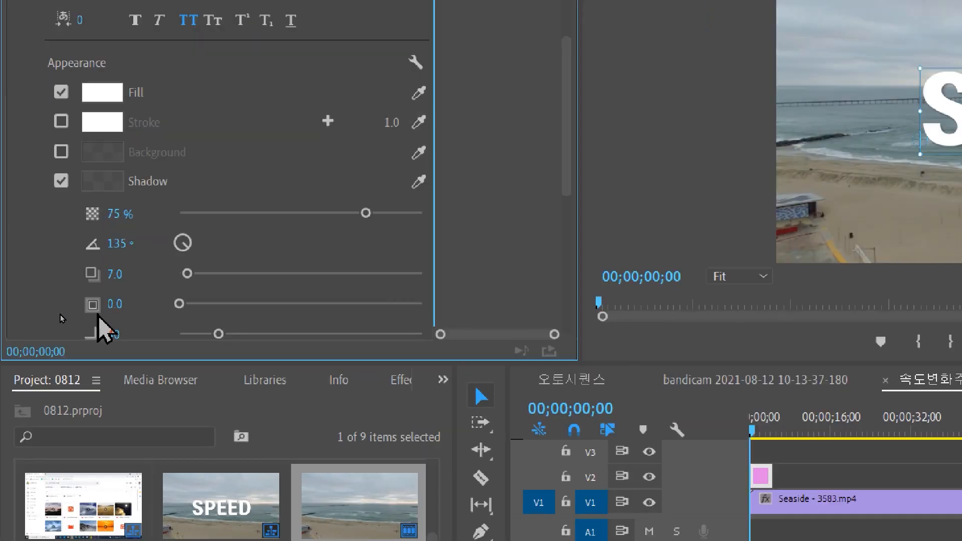
scroll(74, 307, down, 1)
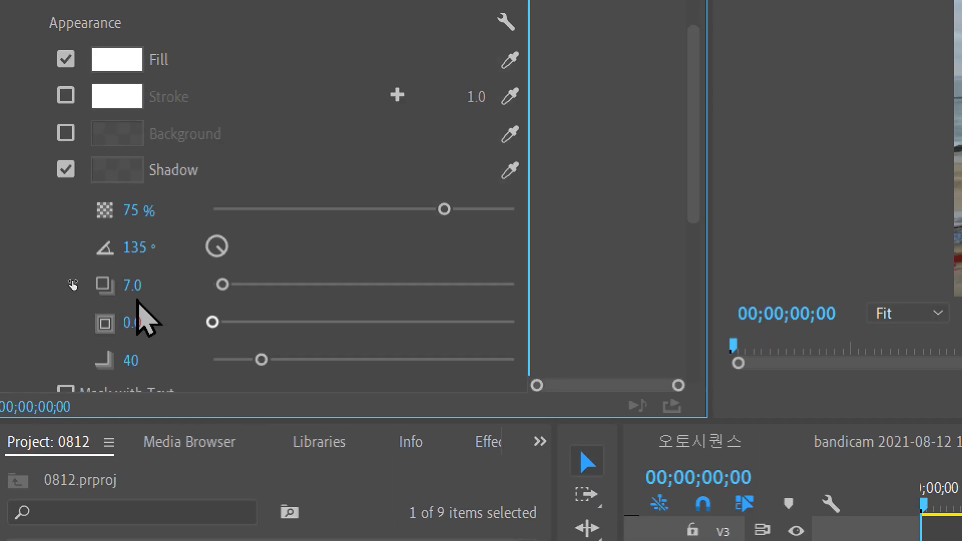
click(138, 285)
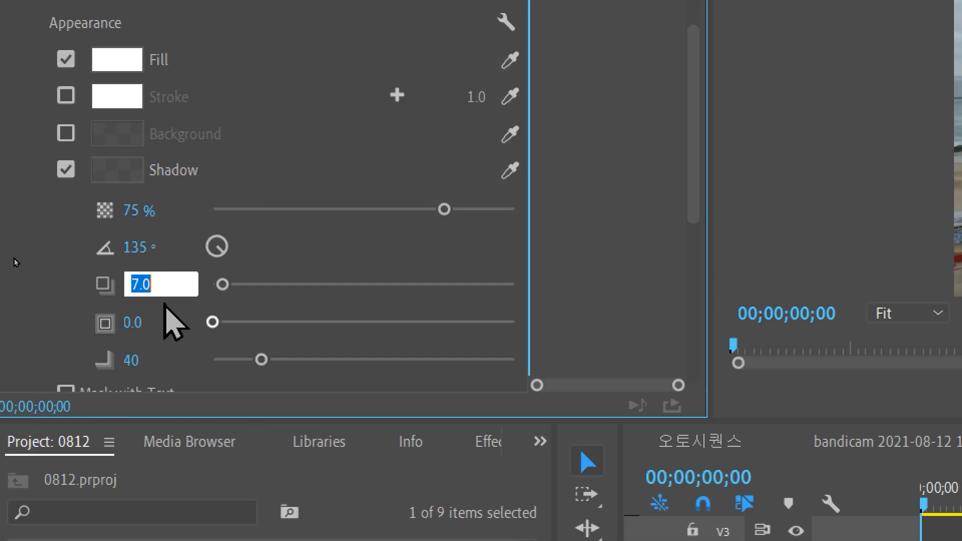
text(10)
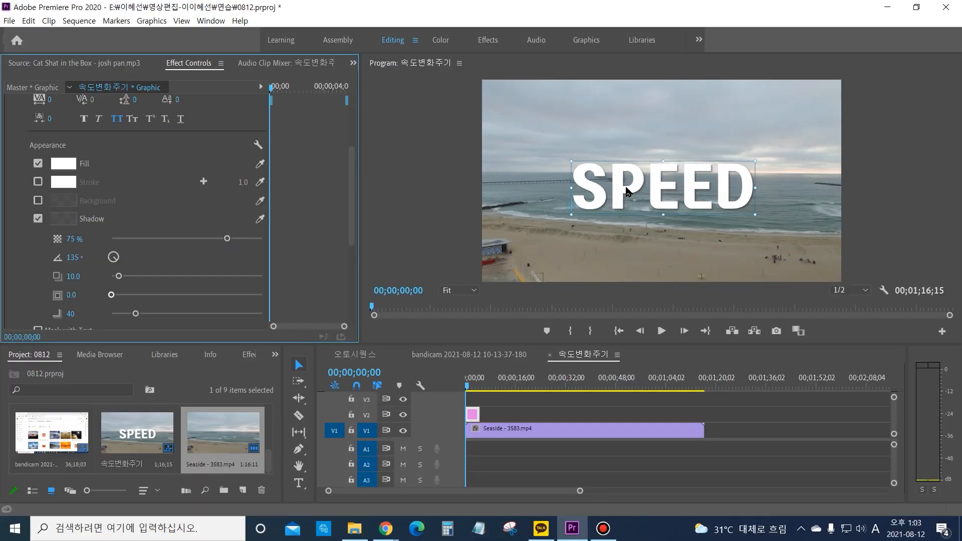
Step: Move the SPEED title so it is centred horizontally and vertically in the video frame
drag(625, 191, 682, 175)
drag(629, 209, 625, 179)
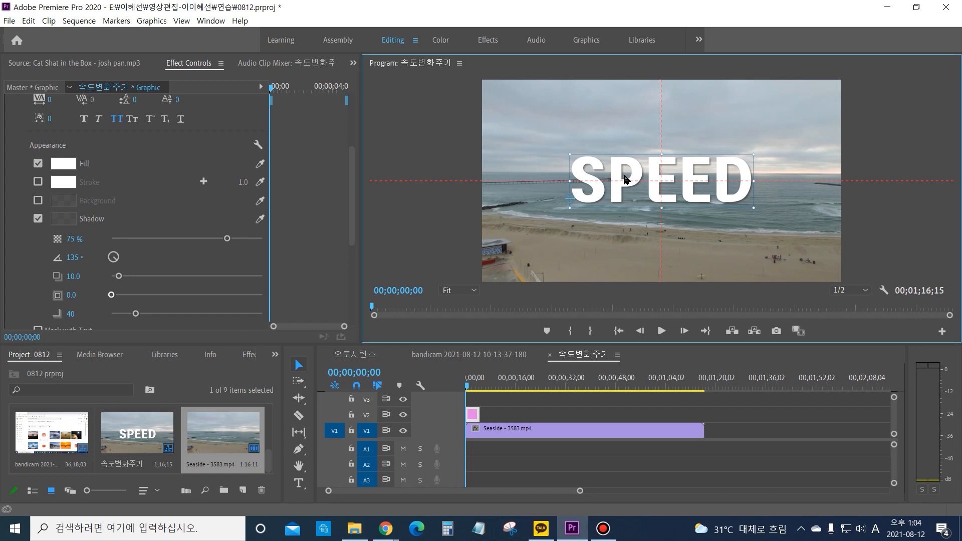
mouse_move(626, 174)
mouse_down()
mouse_move(649, 174)
mouse_move(626, 174)
mouse_move(625, 161)
mouse_move(626, 176)
mouse_move(624, 161)
mouse_move(617, 189)
mouse_up()
drag(616, 189, 616, 189)
mouse_move(600, 189)
mouse_down()
mouse_move(617, 180)
mouse_move(576, 188)
mouse_move(617, 186)
mouse_move(598, 192)
mouse_up()
click(602, 138)
mouse_move(594, 201)
mouse_down()
mouse_move(608, 200)
mouse_move(599, 209)
mouse_move(599, 202)
mouse_up()
Step: Add a Motion Position keyframe at 960, 540 about two seconds into the title graphic, and return the playhead to the start
drag(352, 180, 352, 129)
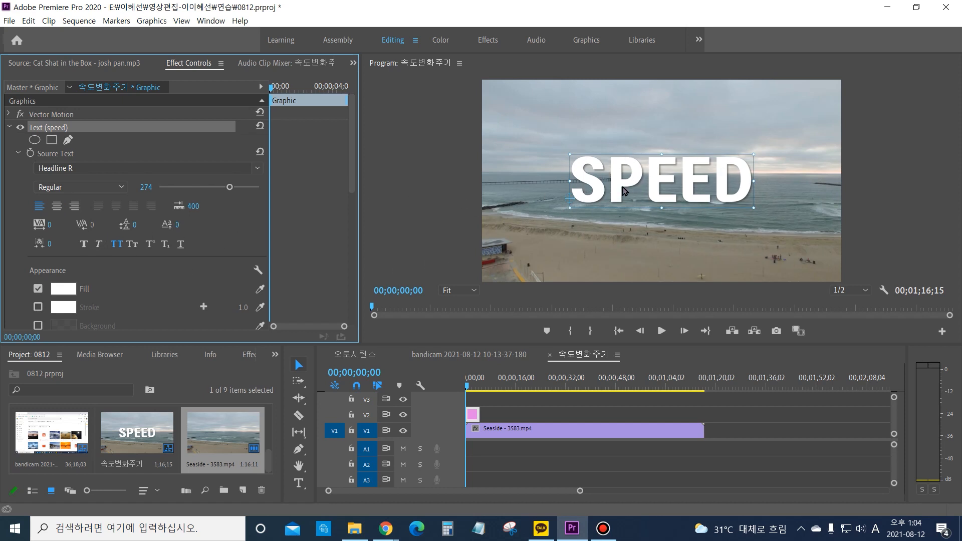
click(10, 129)
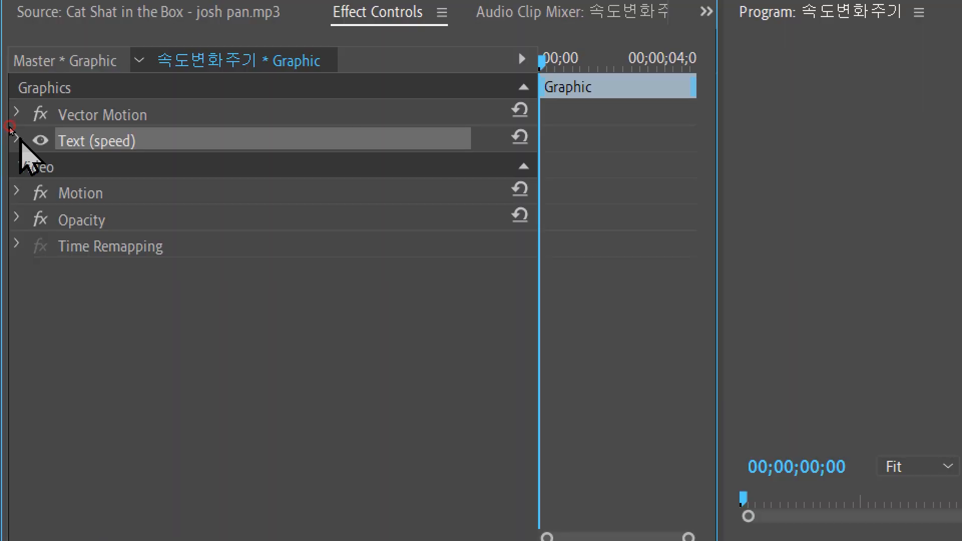
click(10, 129)
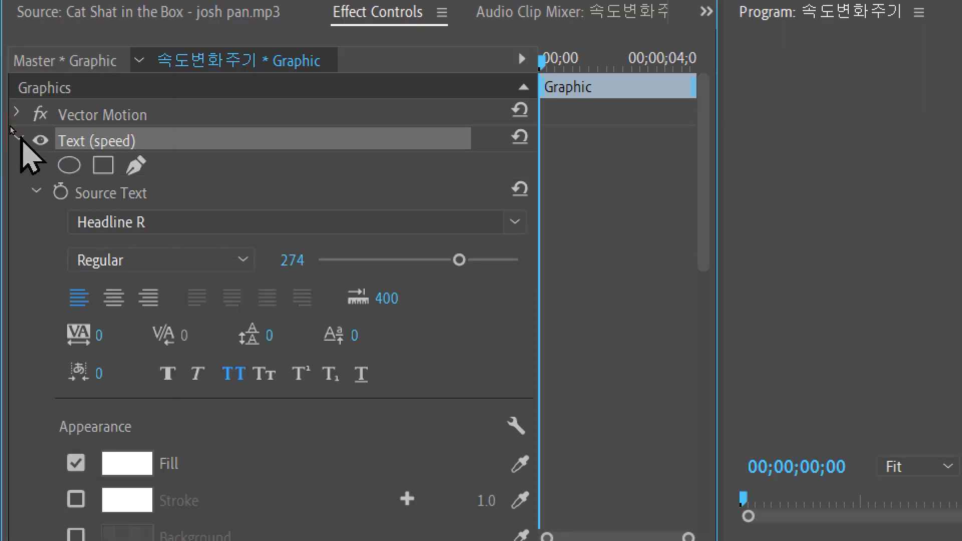
click(18, 138)
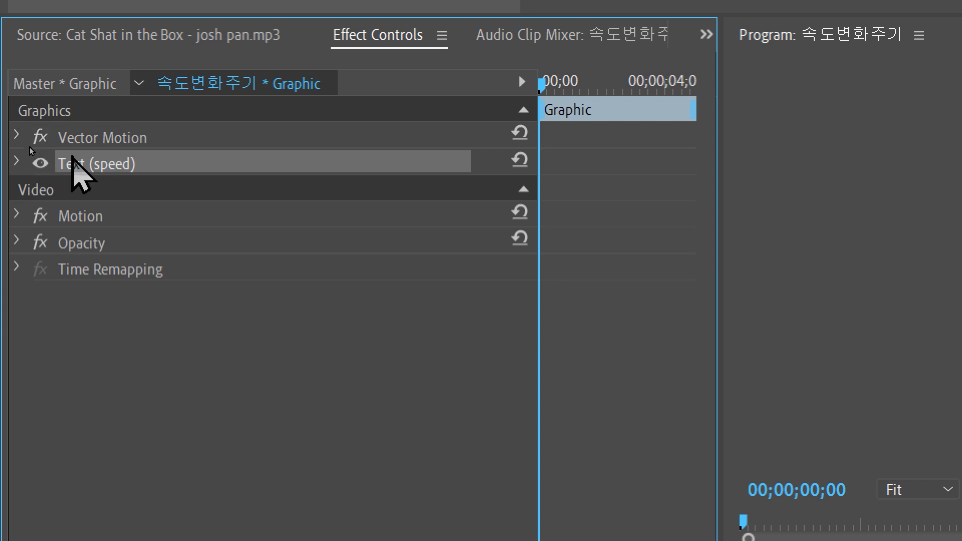
click(16, 216)
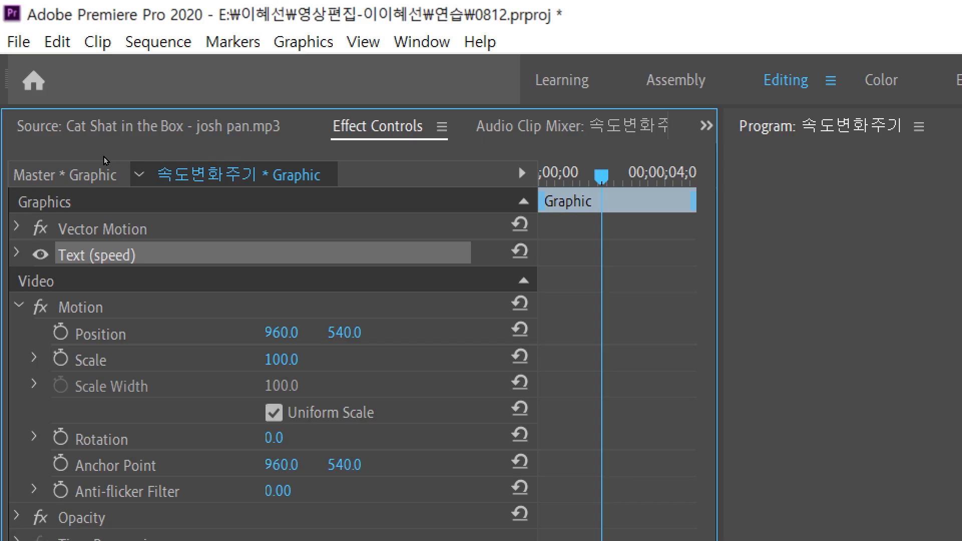
click(60, 332)
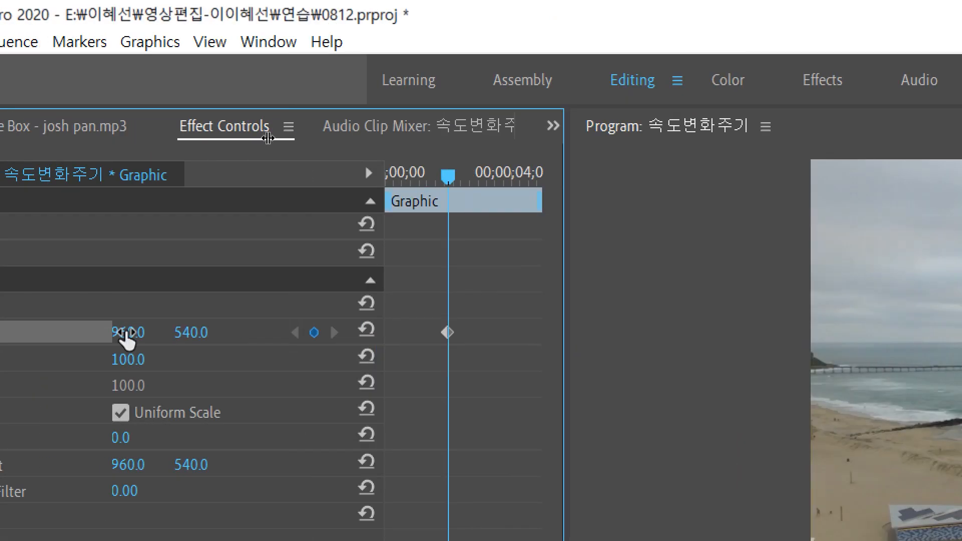
drag(449, 176, 345, 203)
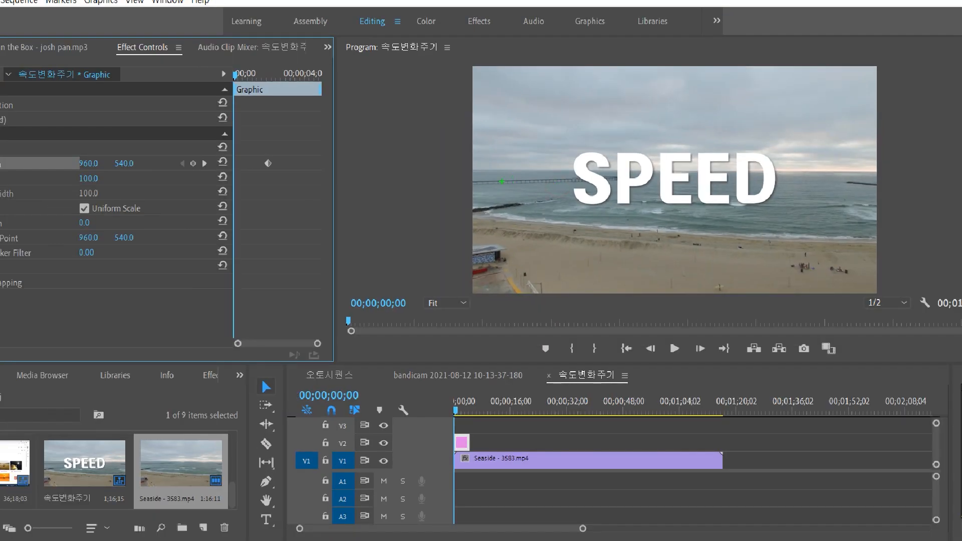
mouse_move(469, 184)
mouse_down()
mouse_move(858, 182)
mouse_move(818, 209)
mouse_up()
mouse_move(469, 168)
mouse_down()
mouse_move(447, 190)
mouse_move(488, 213)
mouse_up()
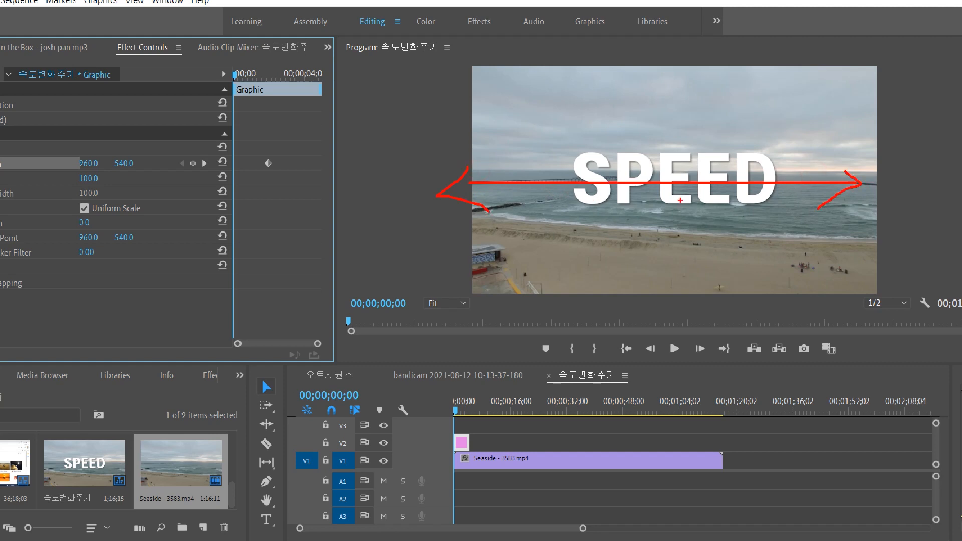
drag(666, 94, 664, 310)
mouse_move(639, 124)
mouse_down()
mouse_move(665, 94)
mouse_move(694, 116)
mouse_up()
drag(644, 292, 667, 313)
drag(667, 314, 692, 276)
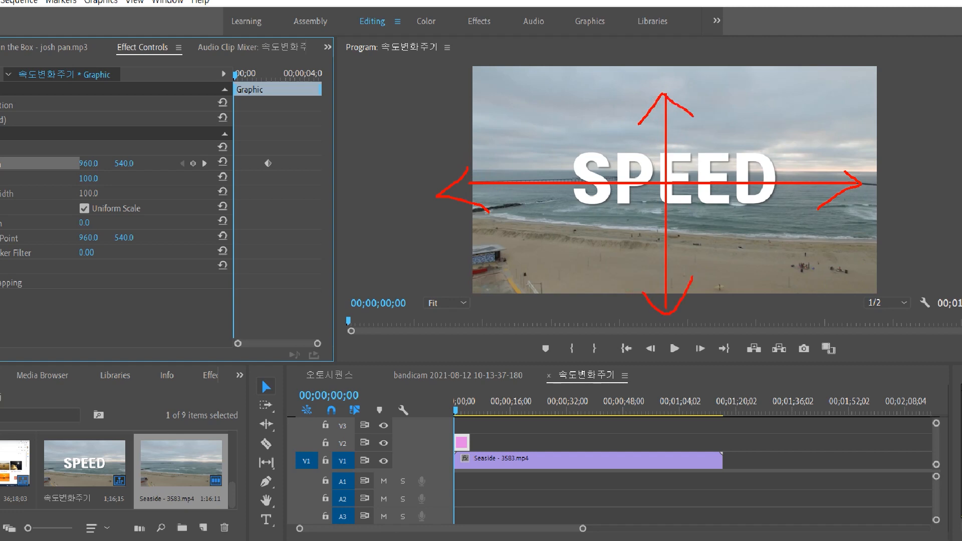
mouse_move(661, 198)
mouse_down()
mouse_move(650, 184)
mouse_move(661, 191)
mouse_move(667, 180)
mouse_move(662, 190)
mouse_up()
drag(66, 150, 151, 175)
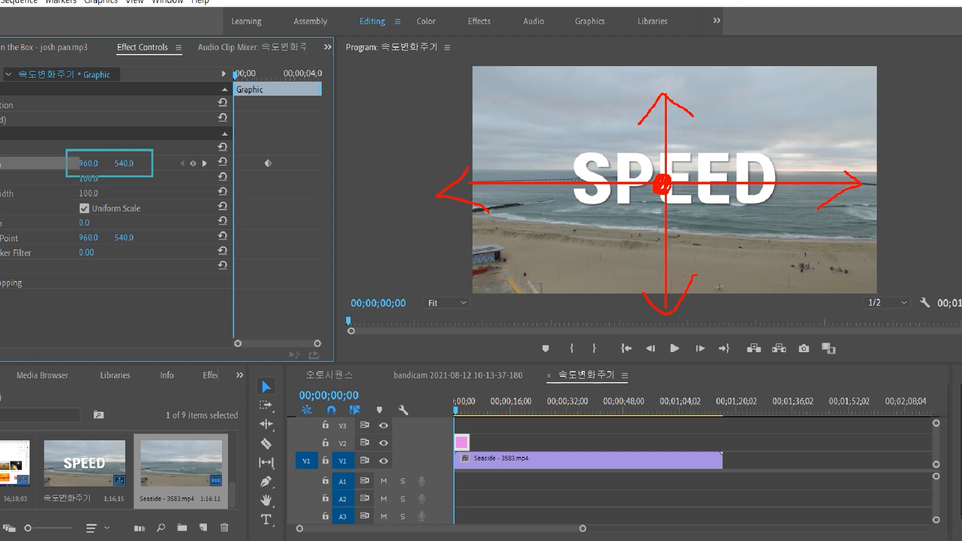
drag(176, 111, 138, 147)
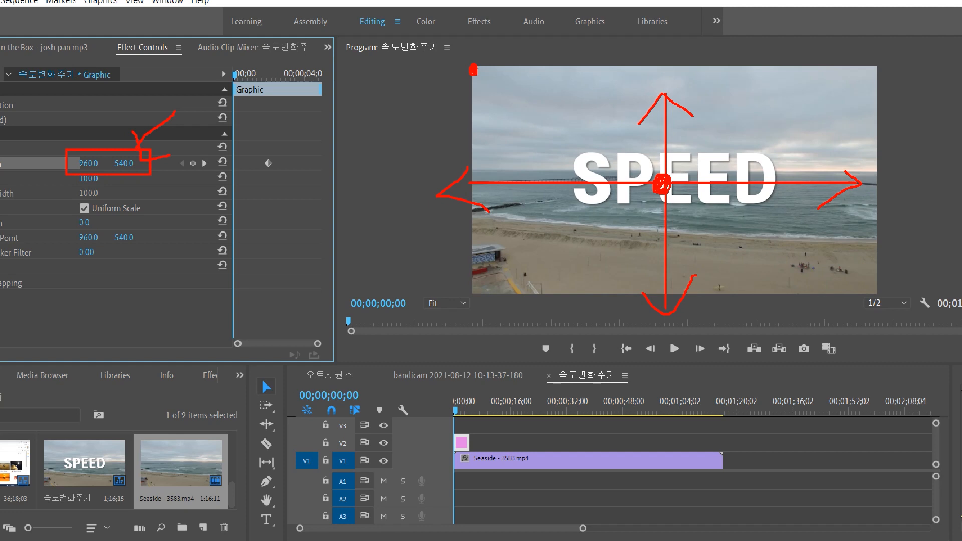
drag(479, 68, 561, 47)
drag(787, 50, 880, 73)
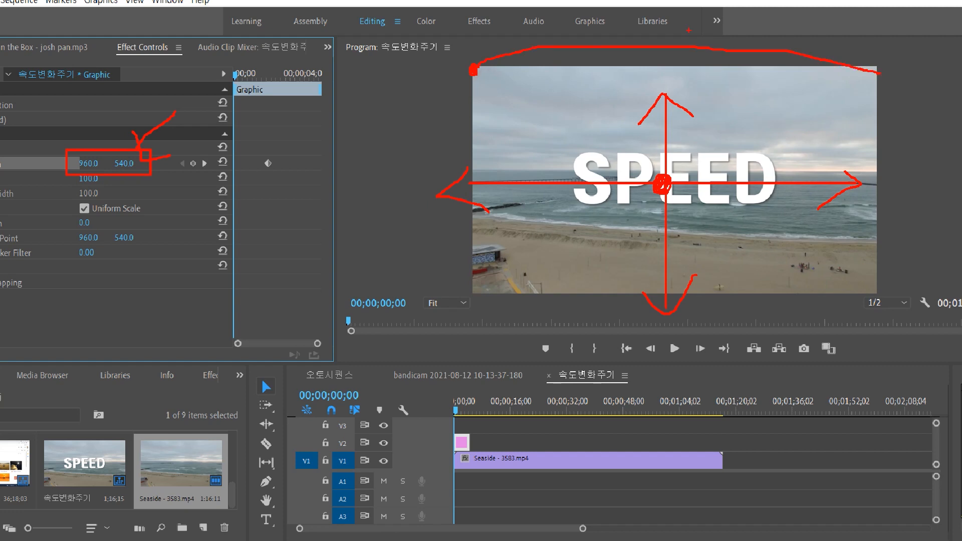
mouse_move(646, 57)
mouse_down()
mouse_move(646, 79)
mouse_move(664, 56)
mouse_move(662, 75)
mouse_move(673, 68)
mouse_move(685, 77)
mouse_move(695, 62)
mouse_up()
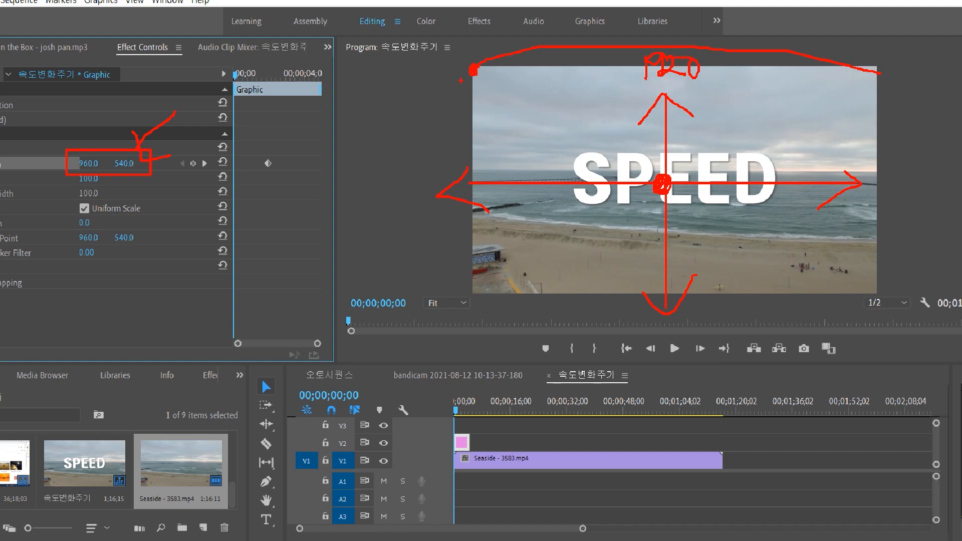
drag(473, 71, 419, 103)
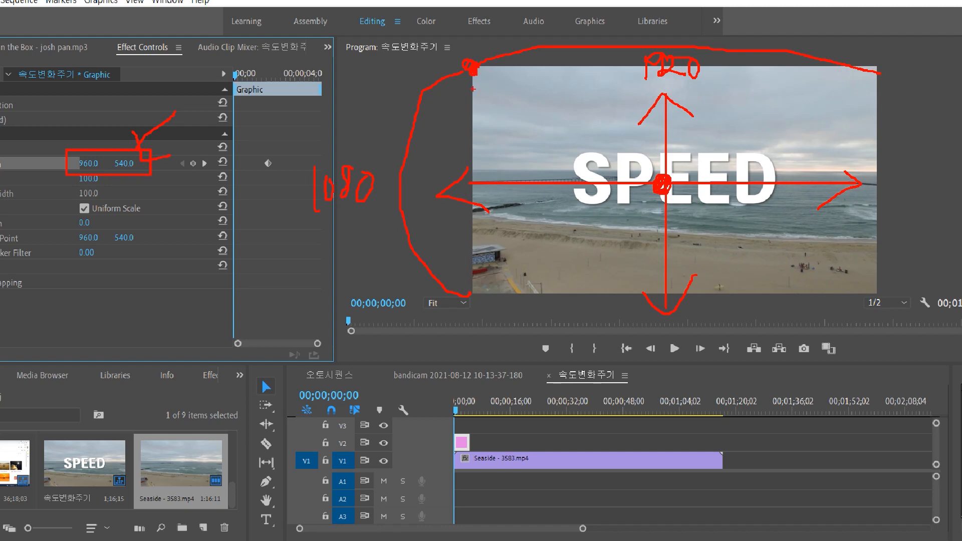
mouse_move(460, 91)
mouse_down()
mouse_move(457, 112)
mouse_move(472, 94)
mouse_move(505, 97)
mouse_move(524, 107)
mouse_move(517, 122)
mouse_up()
click(496, 106)
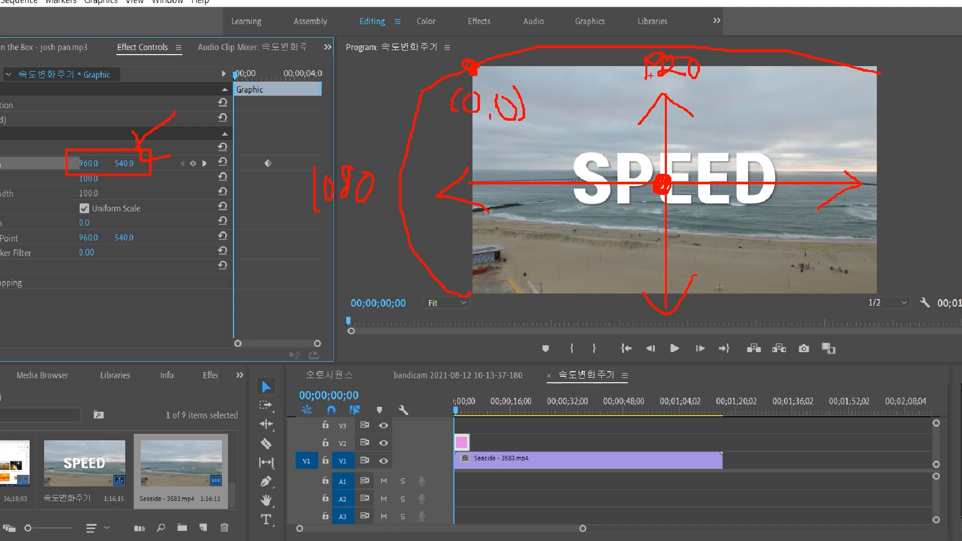
drag(662, 50, 662, 109)
drag(478, 70, 546, 87)
mouse_move(662, 70)
mouse_down()
mouse_move(570, 96)
mouse_move(573, 107)
mouse_move(585, 99)
mouse_move(582, 81)
mouse_up()
click(577, 80)
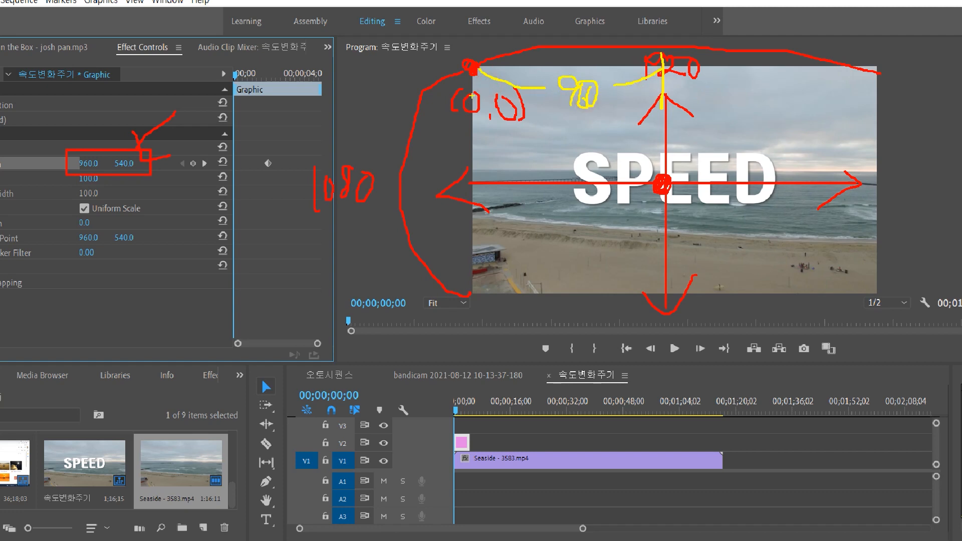
drag(474, 73, 488, 108)
mouse_move(469, 183)
mouse_down()
mouse_move(490, 141)
mouse_move(507, 131)
mouse_move(542, 142)
mouse_move(532, 150)
mouse_up()
mouse_move(553, 131)
mouse_down()
mouse_move(546, 143)
mouse_move(557, 130)
mouse_up()
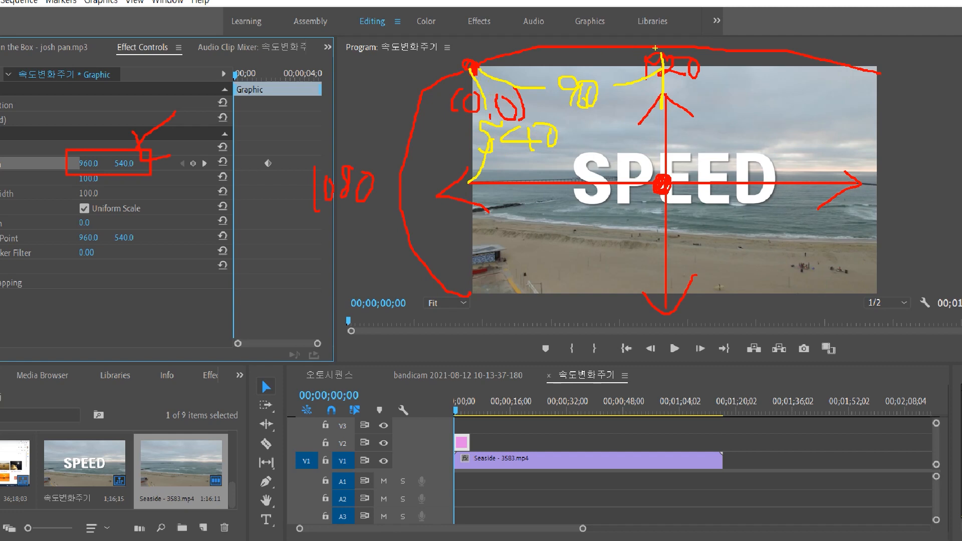
mouse_move(669, 178)
mouse_down()
mouse_move(652, 181)
mouse_move(657, 190)
mouse_up()
mouse_move(697, 147)
mouse_down()
mouse_move(699, 166)
mouse_move(701, 150)
mouse_move(714, 147)
mouse_move(716, 173)
mouse_move(728, 150)
mouse_up()
mouse_move(784, 133)
mouse_down()
mouse_move(789, 176)
mouse_move(775, 151)
mouse_move(794, 166)
mouse_move(837, 133)
mouse_up()
mouse_move(184, 246)
mouse_down()
mouse_move(148, 190)
mouse_move(127, 191)
mouse_move(109, 229)
mouse_up()
drag(138, 178, 201, 178)
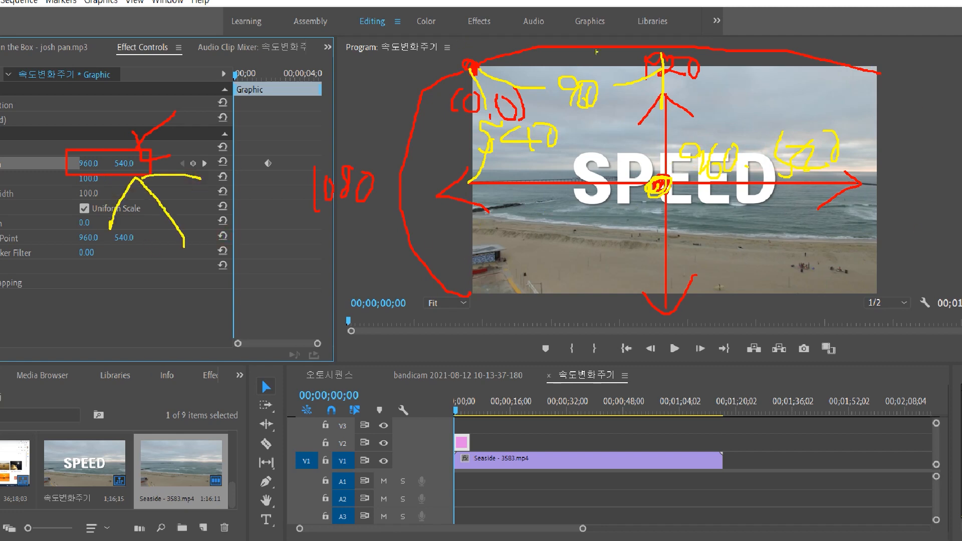
mouse_move(652, 176)
mouse_down()
mouse_move(666, 172)
mouse_move(646, 182)
mouse_move(672, 168)
mouse_move(687, 178)
mouse_up()
mouse_move(463, 59)
mouse_down()
mouse_move(479, 76)
mouse_move(474, 58)
mouse_up()
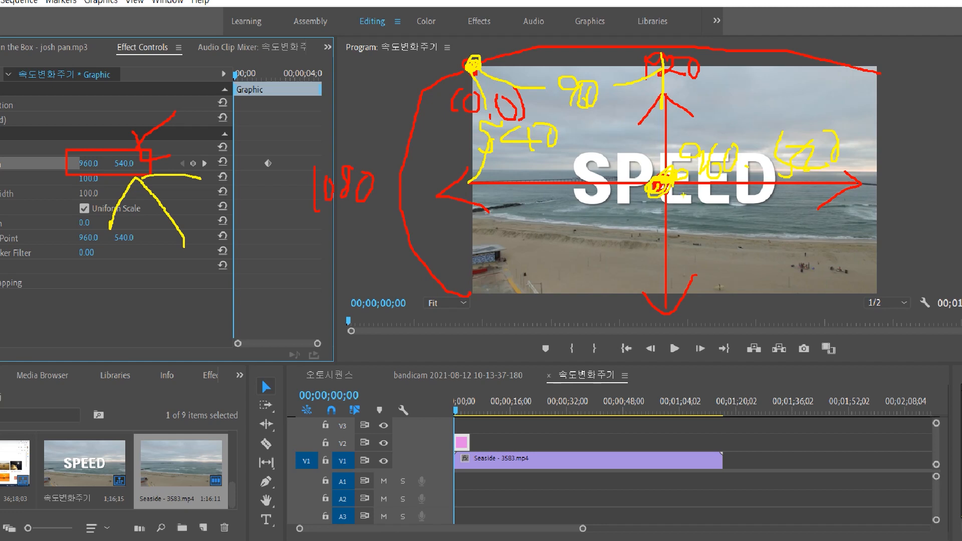
mouse_move(648, 186)
mouse_down()
mouse_move(662, 176)
mouse_move(674, 189)
mouse_move(654, 185)
mouse_up()
mouse_move(752, 183)
mouse_down()
mouse_move(744, 101)
mouse_move(763, 124)
mouse_move(728, 130)
mouse_move(770, 124)
mouse_move(756, 122)
mouse_up()
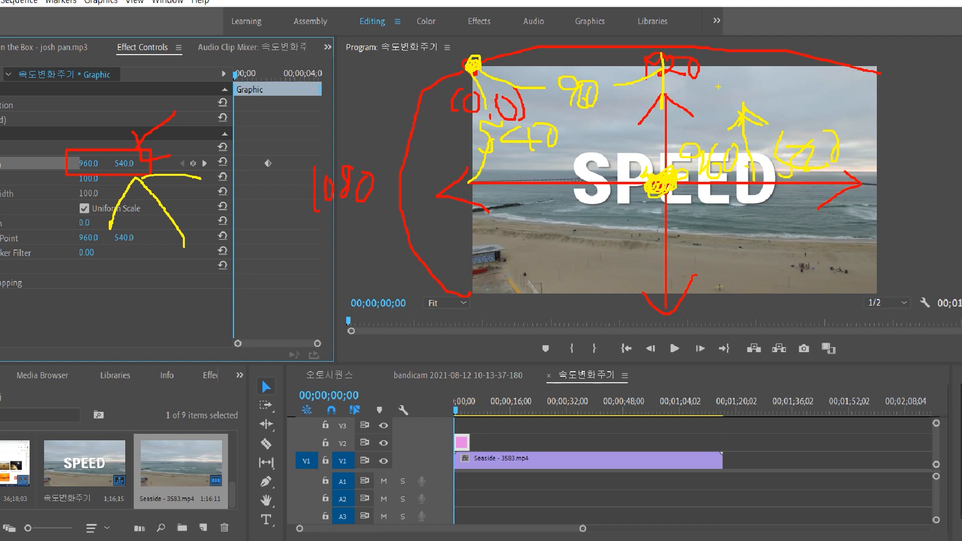
drag(717, 213, 723, 286)
drag(723, 287, 735, 265)
drag(634, 213, 539, 234)
mouse_move(568, 201)
mouse_down()
mouse_move(551, 269)
mouse_move(561, 276)
mouse_up()
mouse_move(734, 209)
mouse_down()
mouse_move(847, 206)
mouse_move(813, 239)
mouse_up()
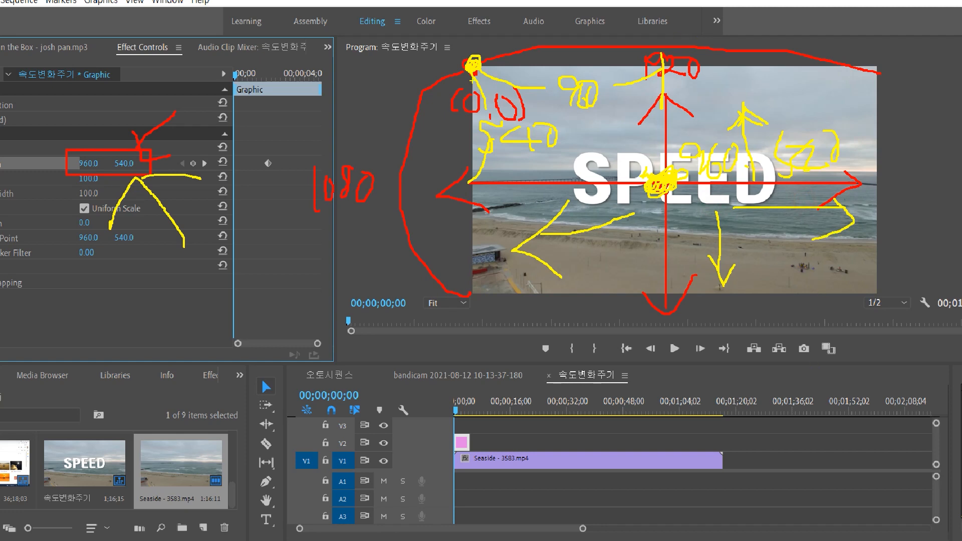
mouse_move(469, 56)
mouse_down()
mouse_move(488, 64)
mouse_move(450, 59)
mouse_up()
key(Escape)
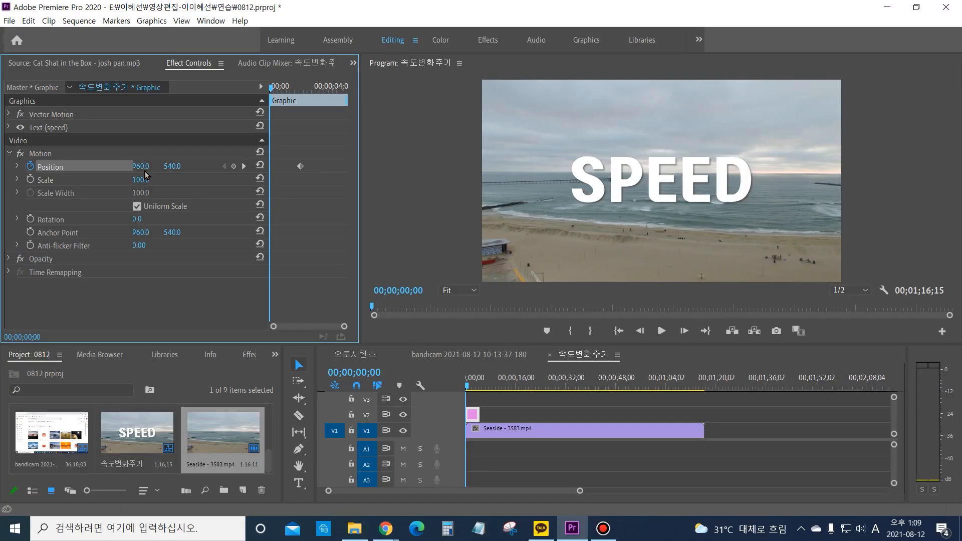
Step: Keyframe the title's horizontal position at the clip start beyond the frame's left edge, and preview the slide-in from the beginning
drag(141, 166, 136, 166)
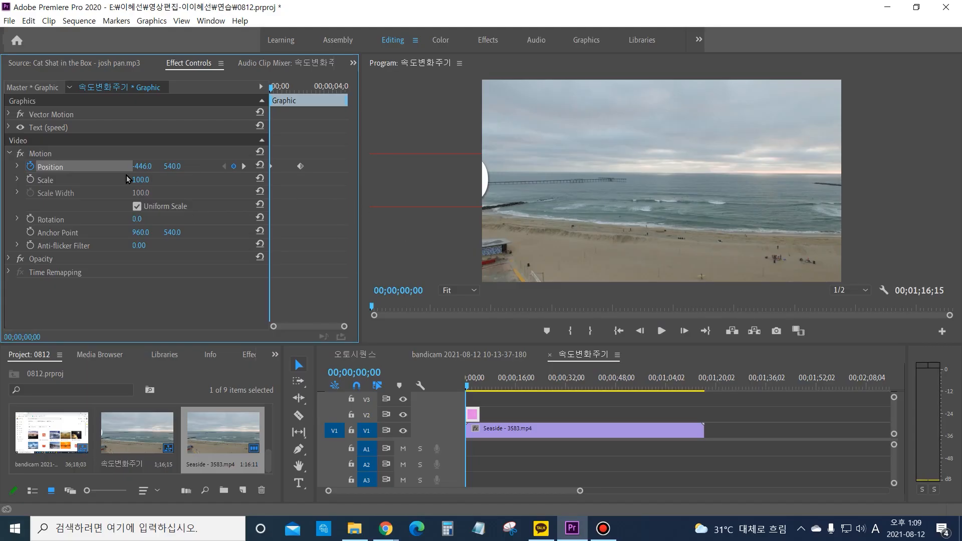
drag(142, 167, 109, 166)
key(space)
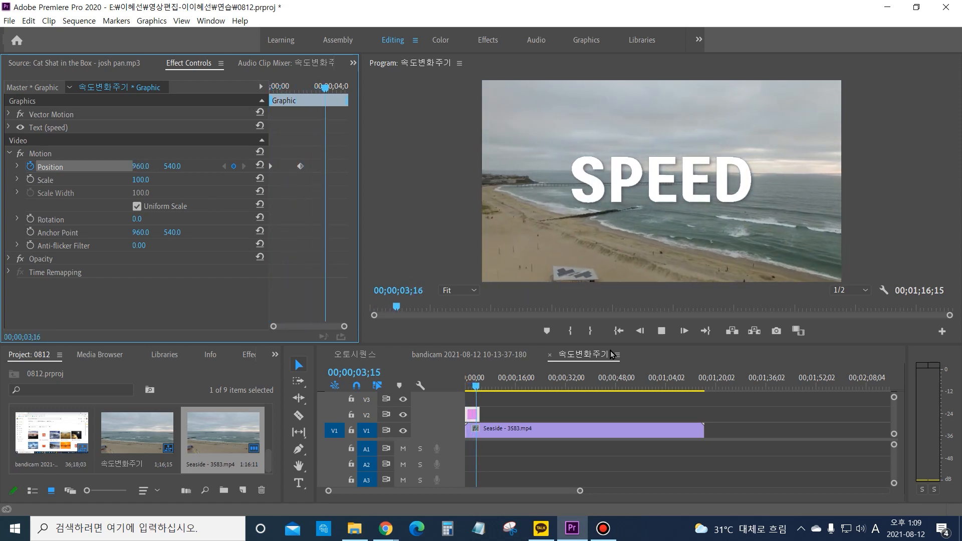
key(space)
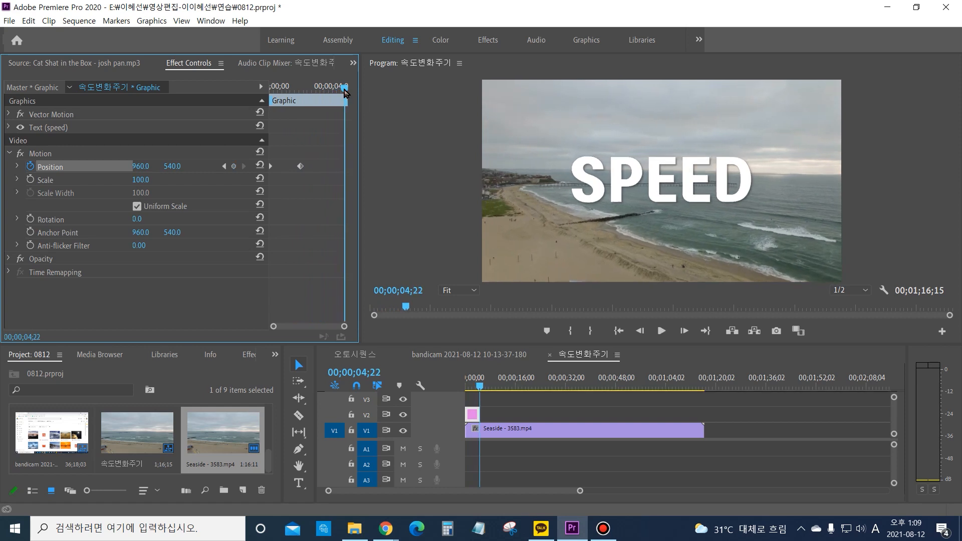
drag(344, 89, 165, 112)
key(space)
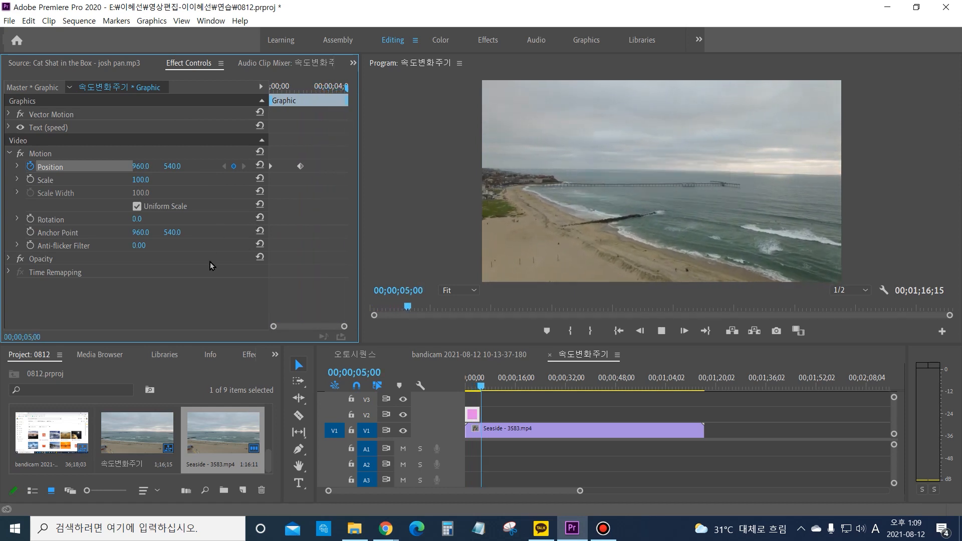
Step: Apply Ease In temporal interpolation to both Position keyframes of the SPEED title and expand the Position velocity graph
key(space)
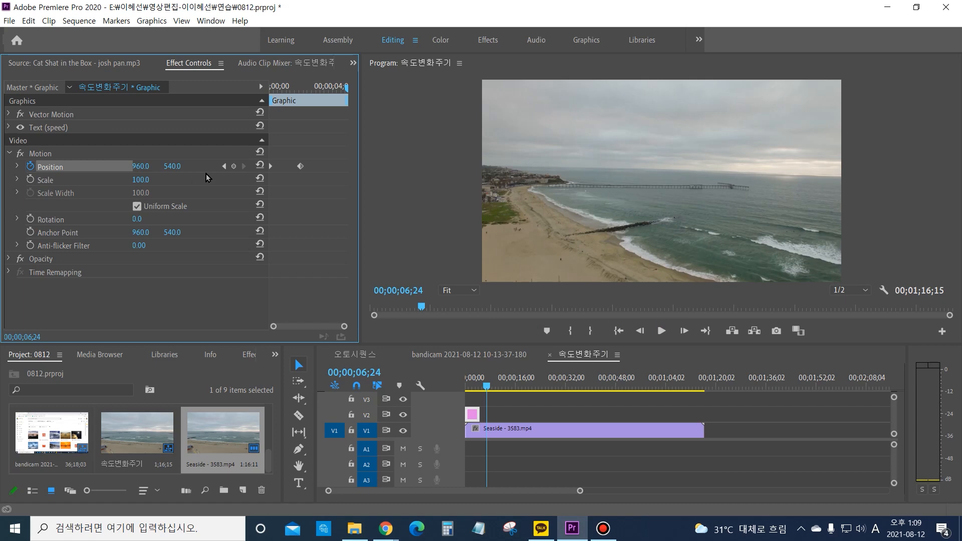
drag(315, 157, 242, 185)
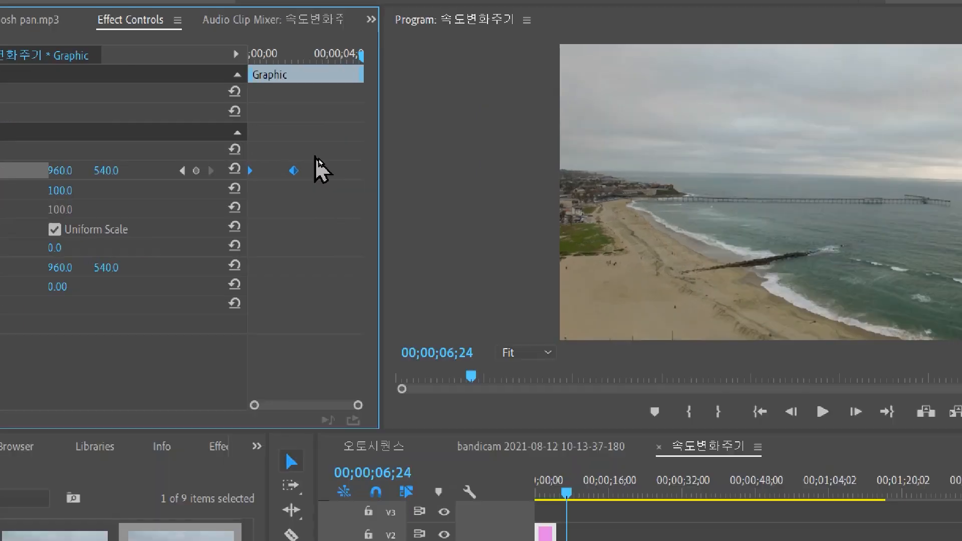
drag(330, 166, 167, 193)
click(328, 155)
drag(347, 157, 176, 195)
drag(350, 159, 135, 198)
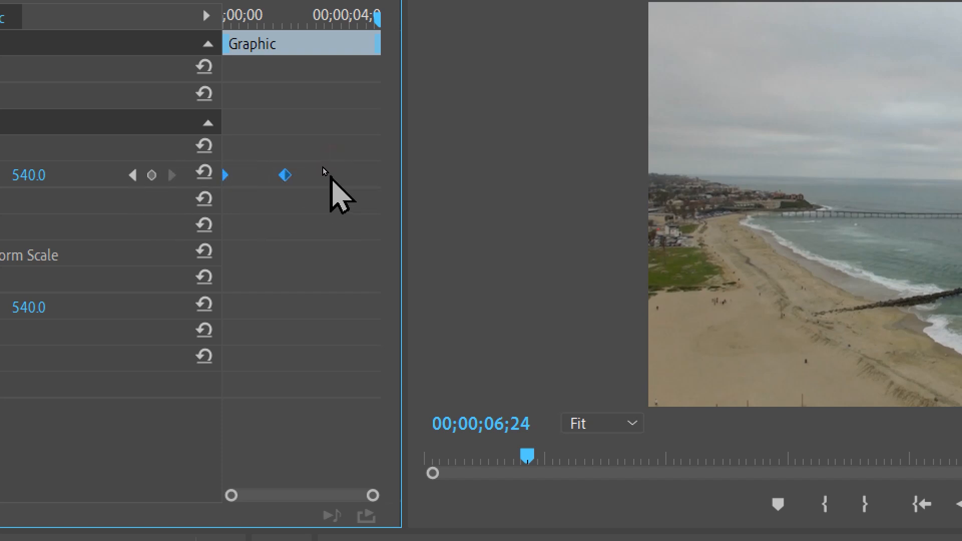
drag(337, 156, 176, 197)
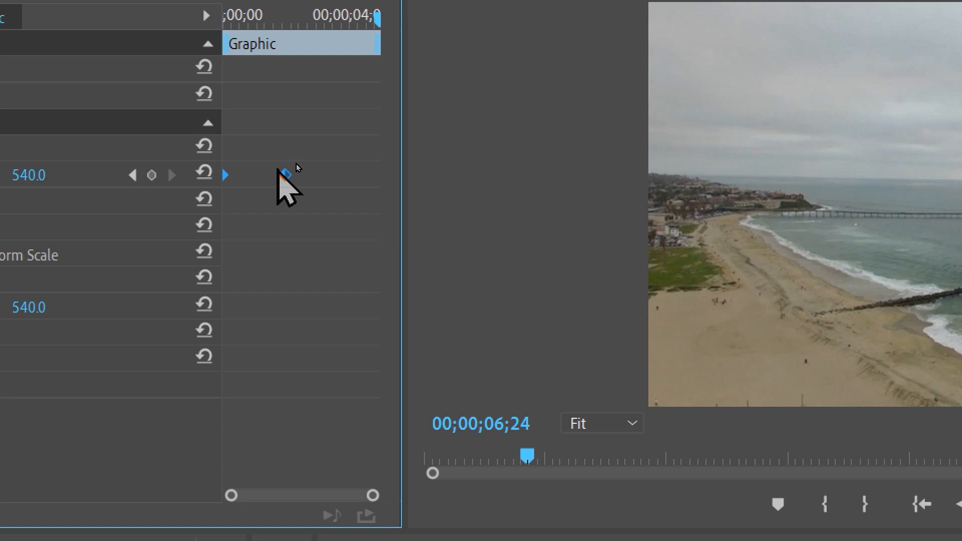
right_click(285, 177)
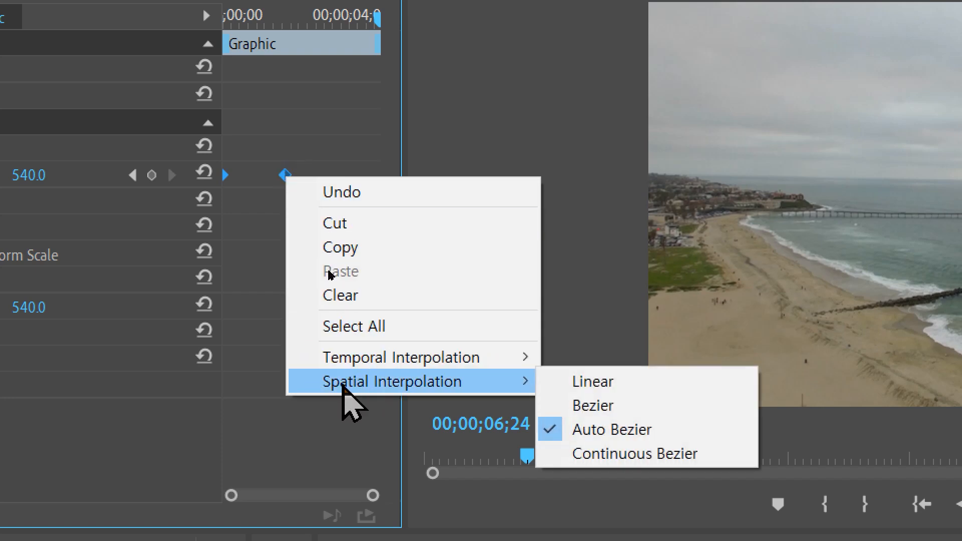
mouse_move(340, 352)
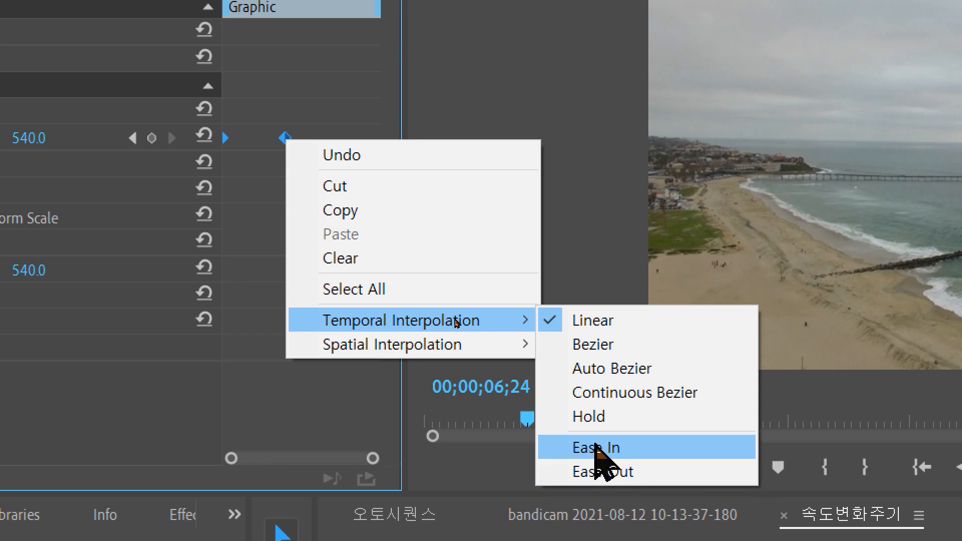
click(596, 448)
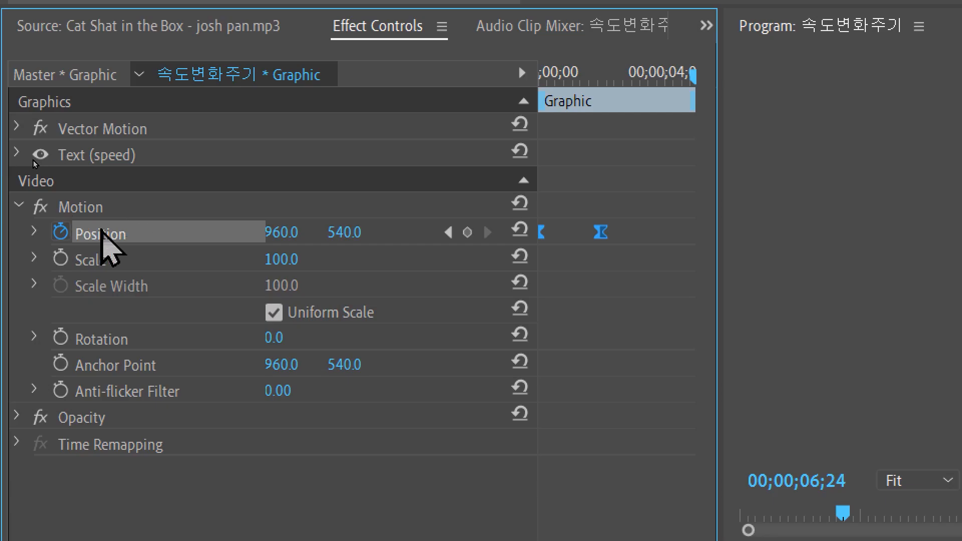
click(34, 231)
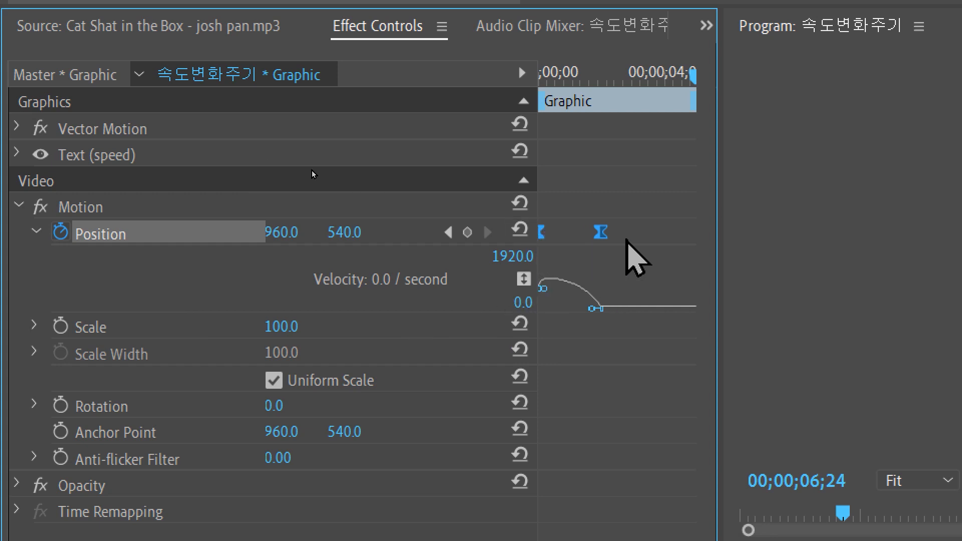
Step: Undo the Ease In, try Bezier temporal interpolation with an adjusted velocity handle on the Position keyframes, and revert it
key(ctrl+z)
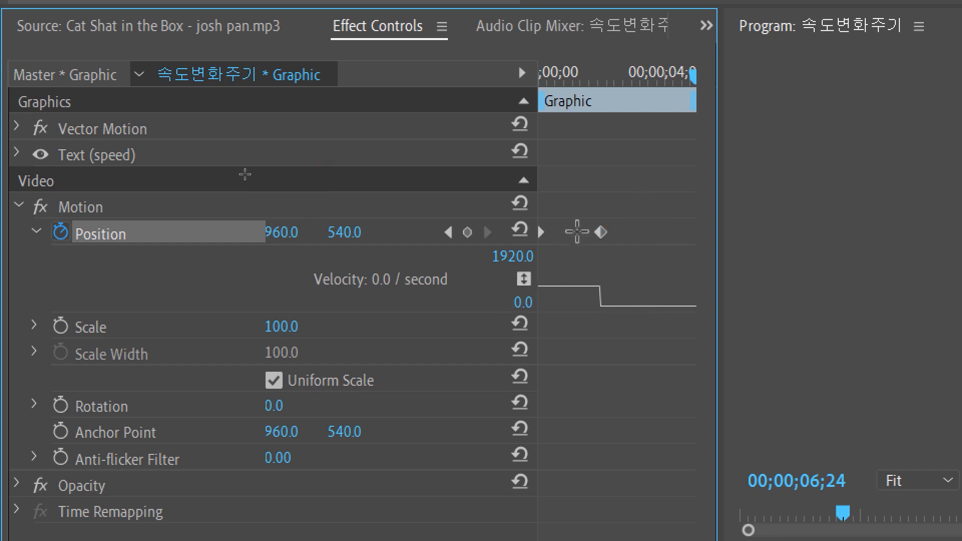
right_click(604, 233)
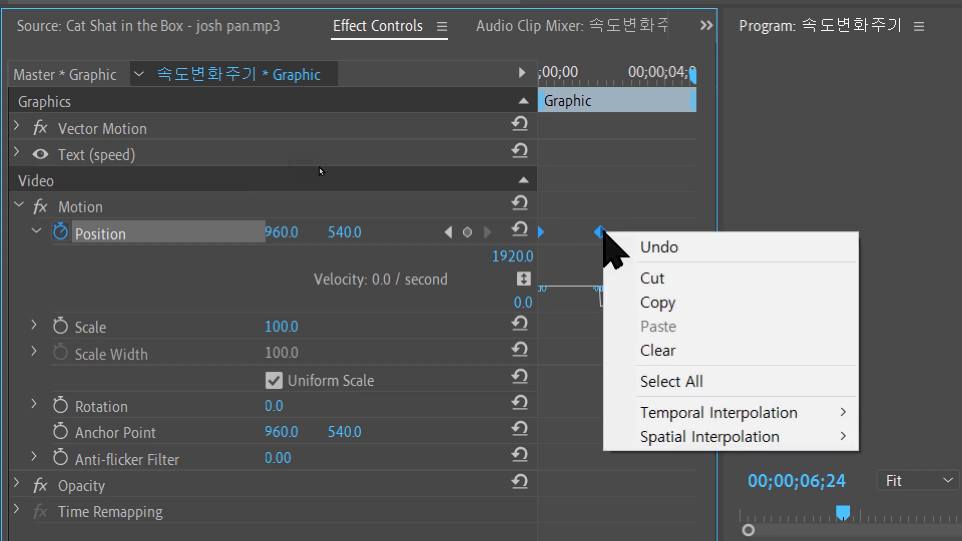
mouse_move(854, 416)
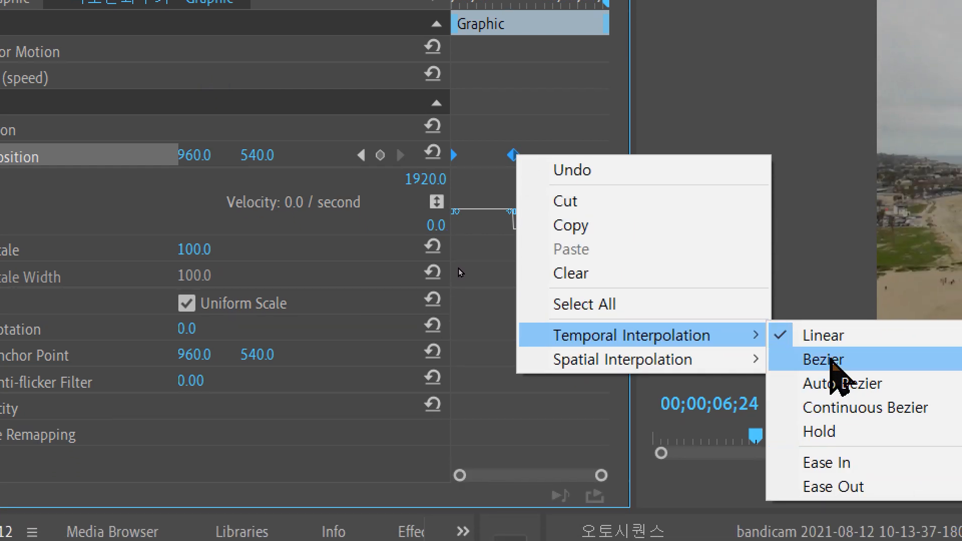
click(831, 360)
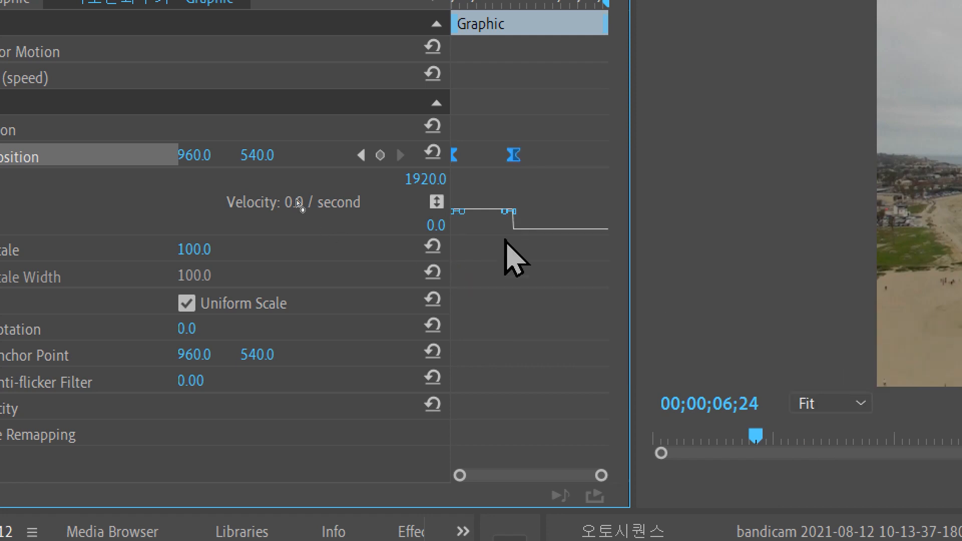
drag(509, 212, 475, 189)
key(ctrl+z)
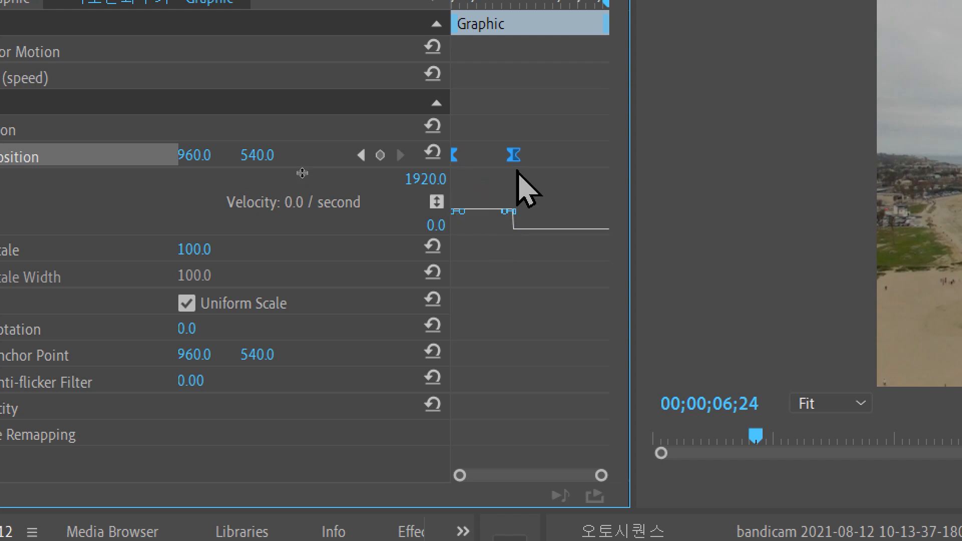
key(ctrl+z)
Step: Set both Position keyframes to Ease In and stretch the second keyframe's velocity handle towards the start for a sharp early peak
right_click(514, 155)
mouse_move(609, 337)
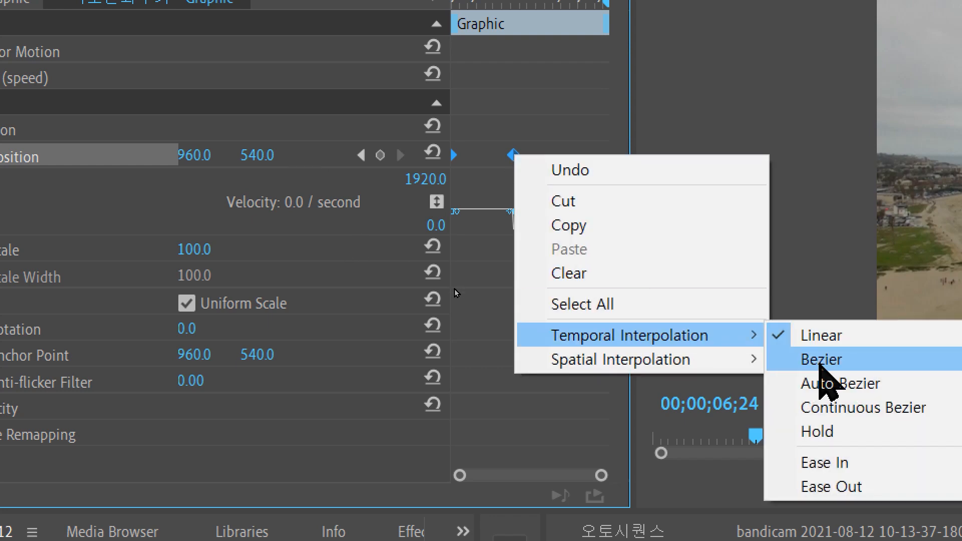
click(843, 462)
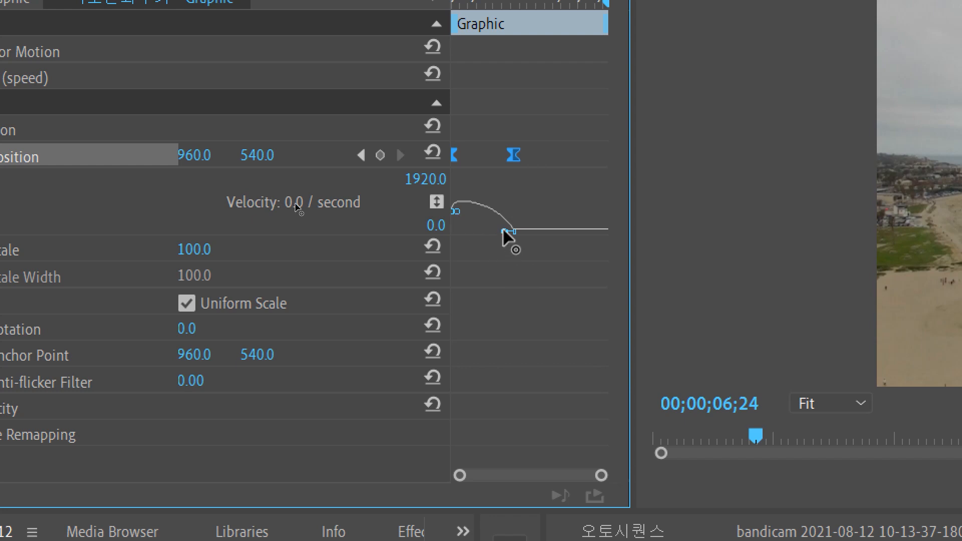
drag(504, 232, 469, 233)
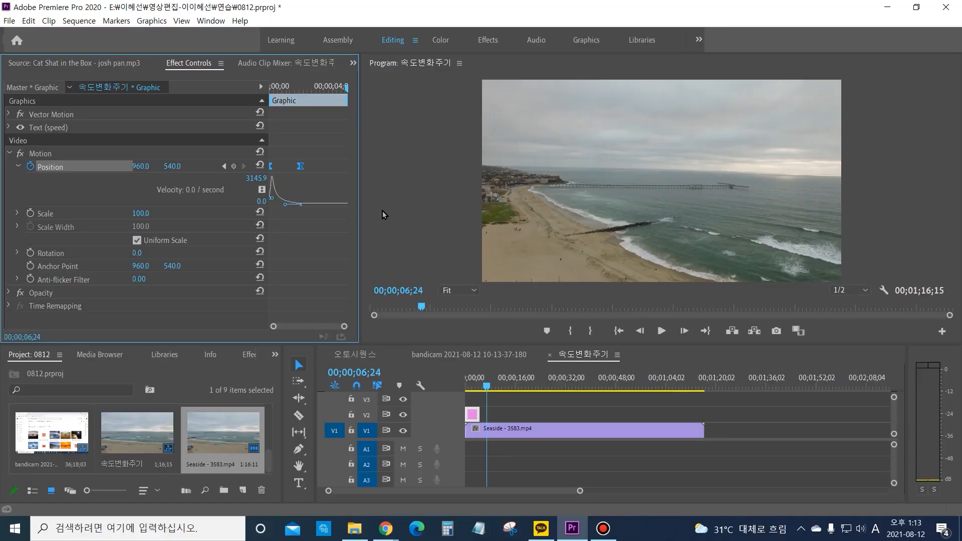
Step: Preview the eased slide-in of the SPEED title several times from the start of the sequence
key(space)
drag(495, 385, 328, 422)
key(space)
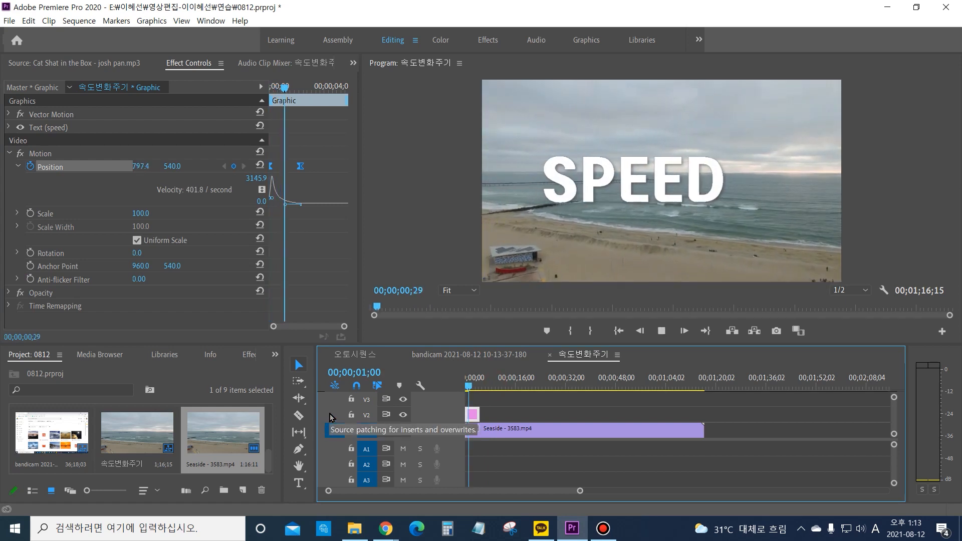
key(space)
drag(478, 387, 469, 386)
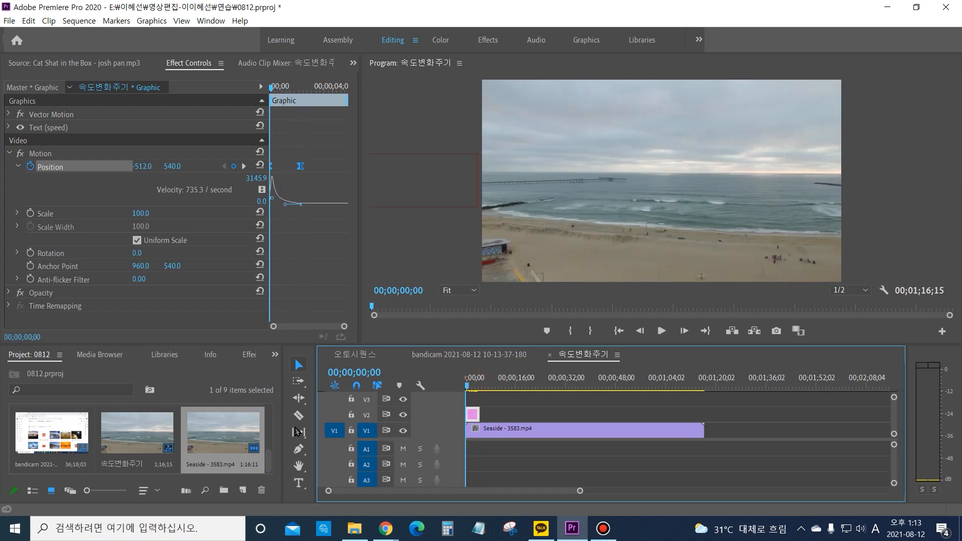
key(space)
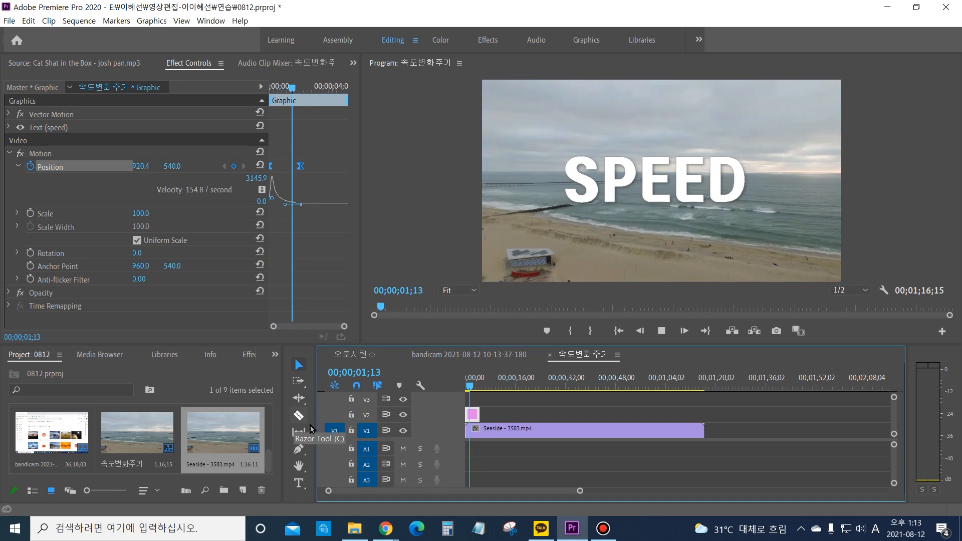
key(space)
key(Home)
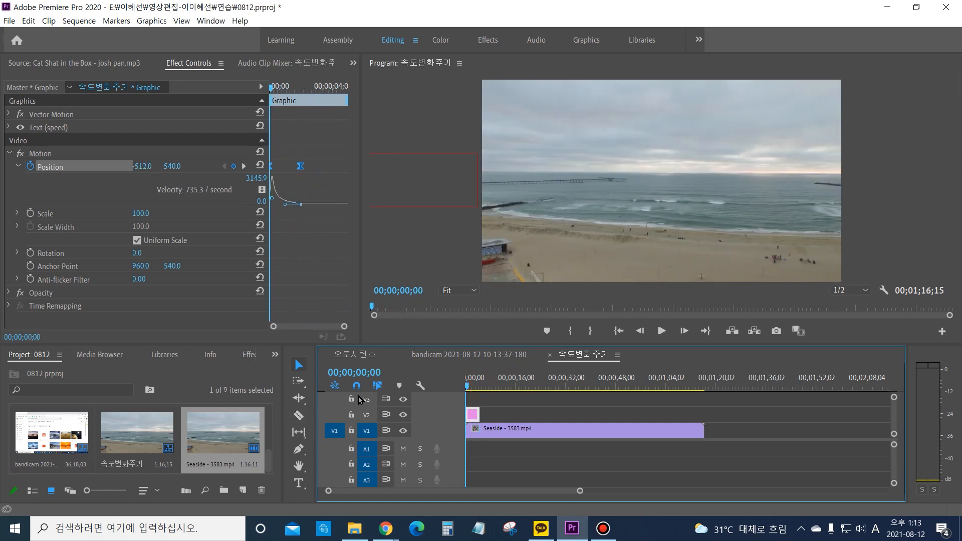
key(equal)
key(equal)
key(space)
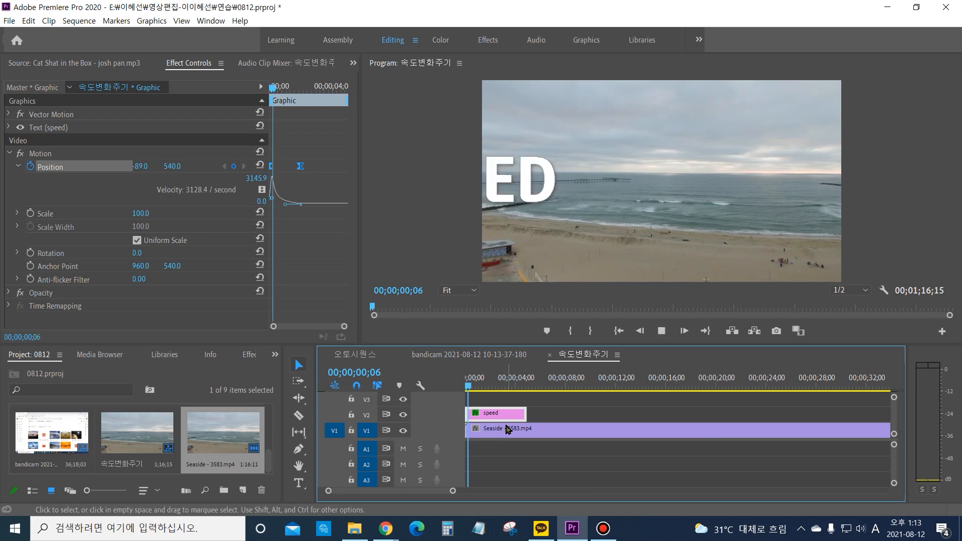
key(space)
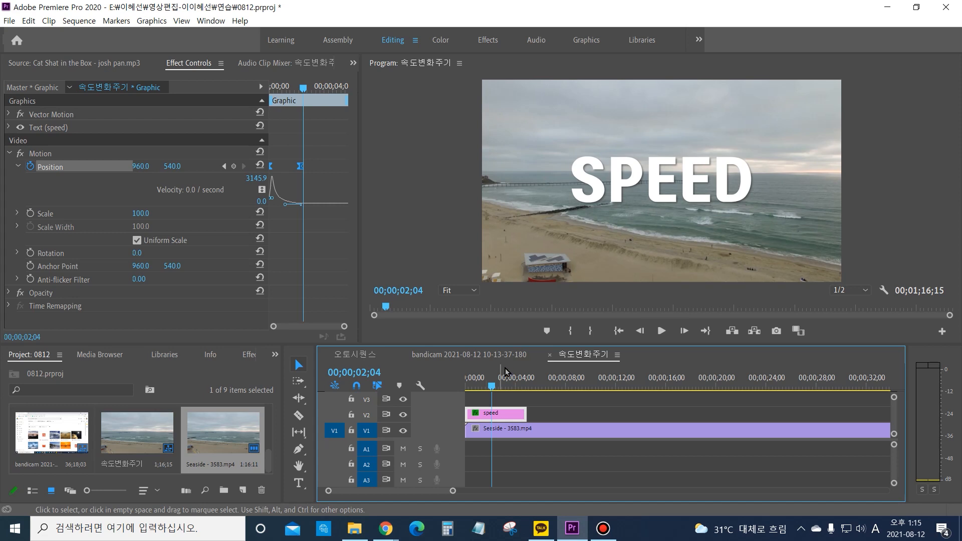
Step: Jump between the title's two Position keyframes and move the playhead to 00;00;03;02
click(495, 382)
drag(495, 385, 491, 418)
drag(300, 88, 330, 98)
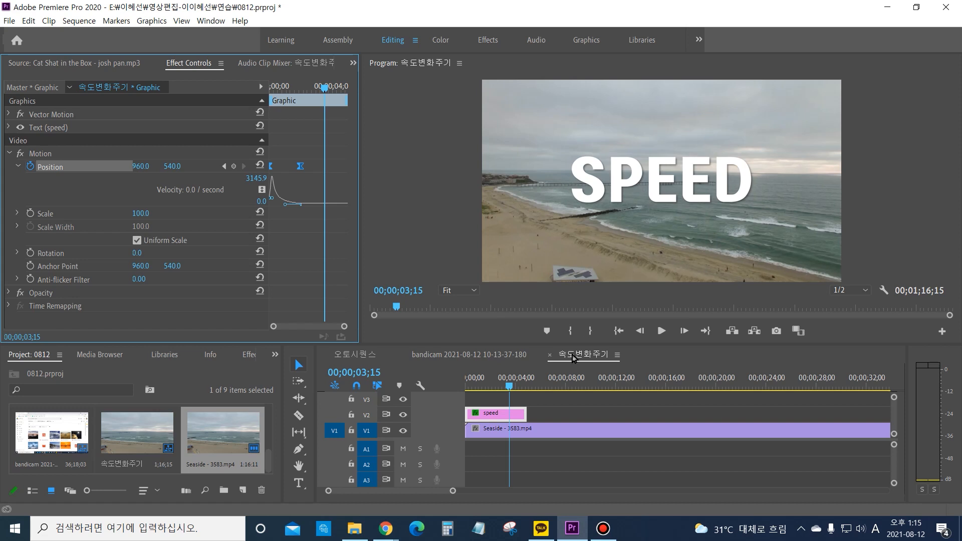
click(510, 389)
mouse_move(509, 389)
mouse_down()
mouse_move(535, 388)
mouse_move(496, 384)
mouse_up()
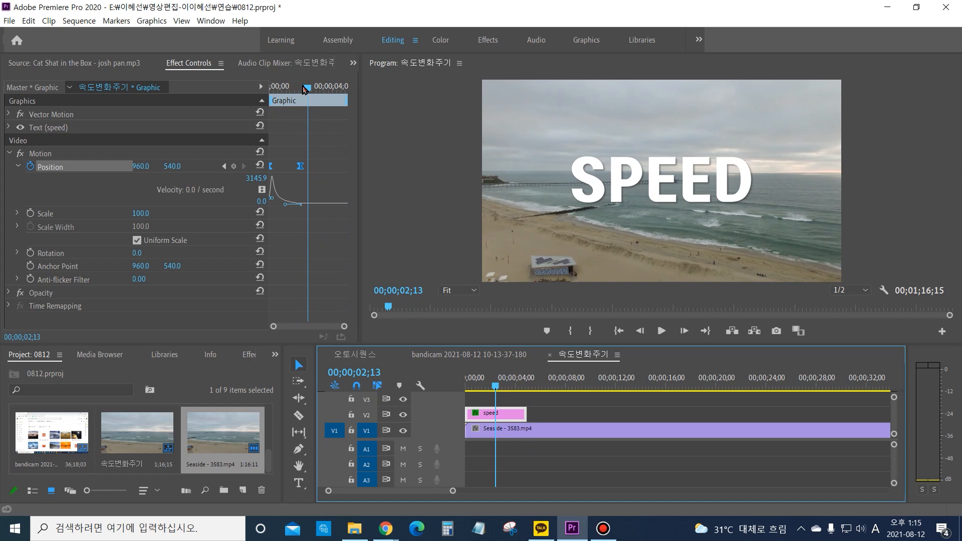
key(super+plus)
drag(308, 89, 293, 91)
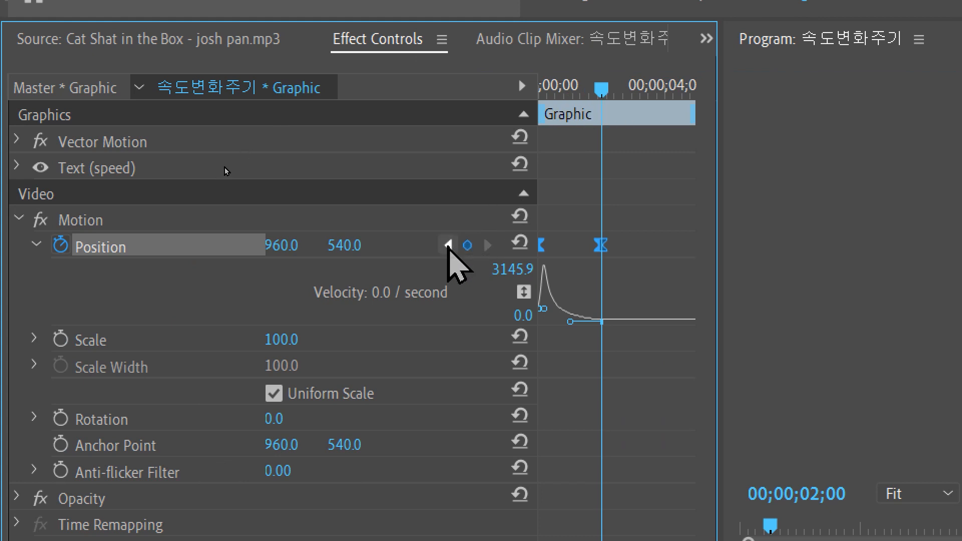
click(447, 245)
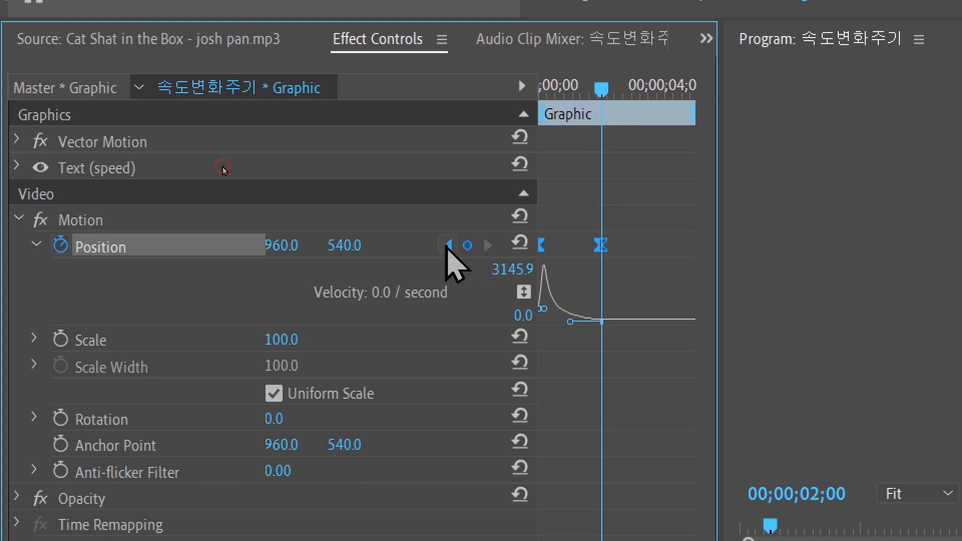
click(487, 245)
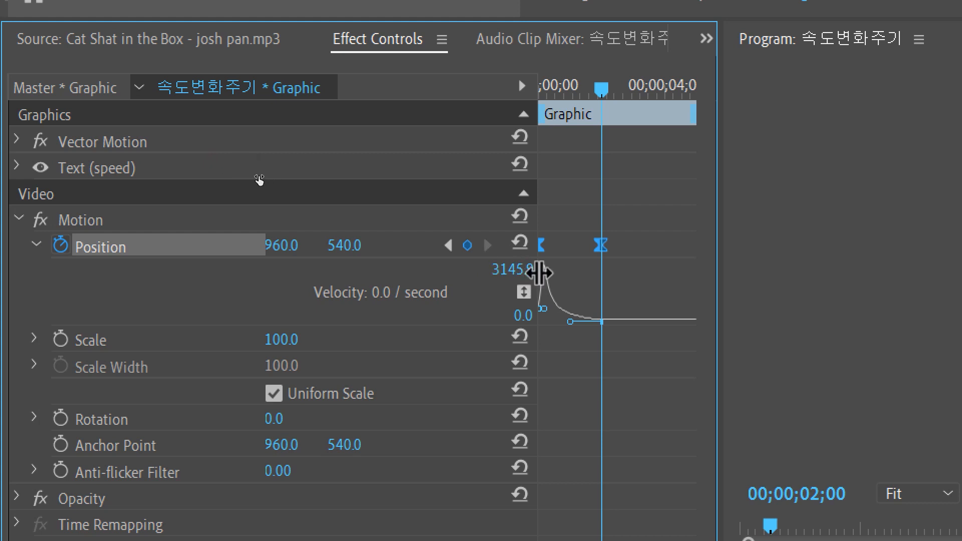
click(447, 245)
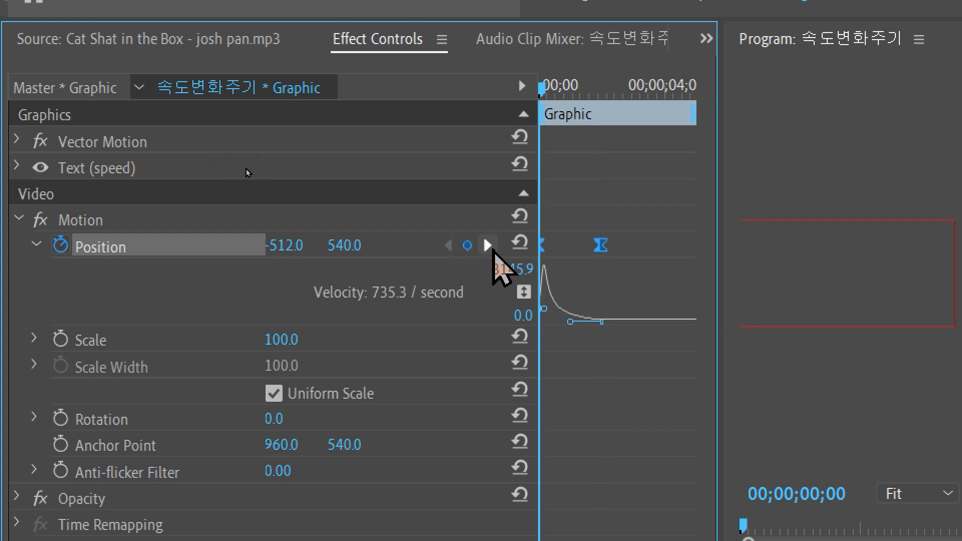
click(487, 245)
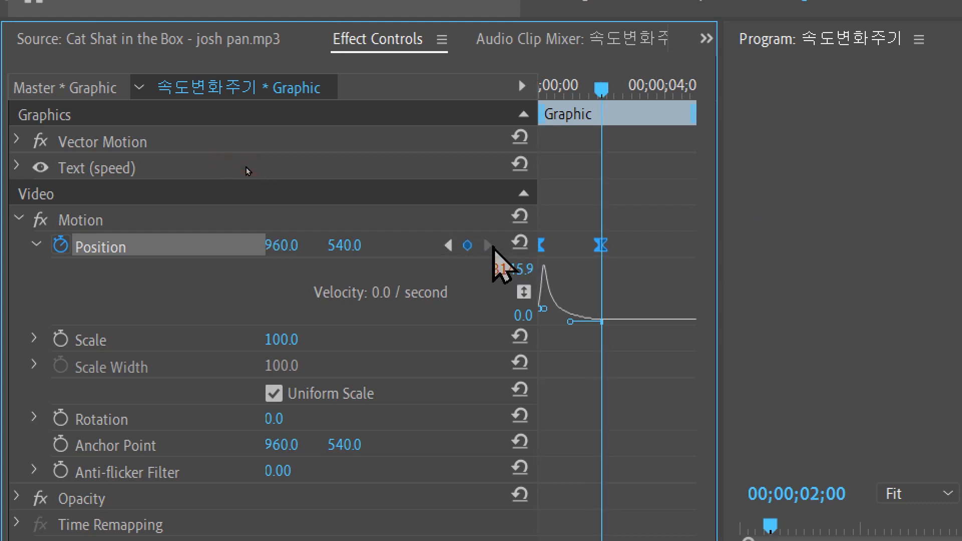
drag(55, 439, 67, 455)
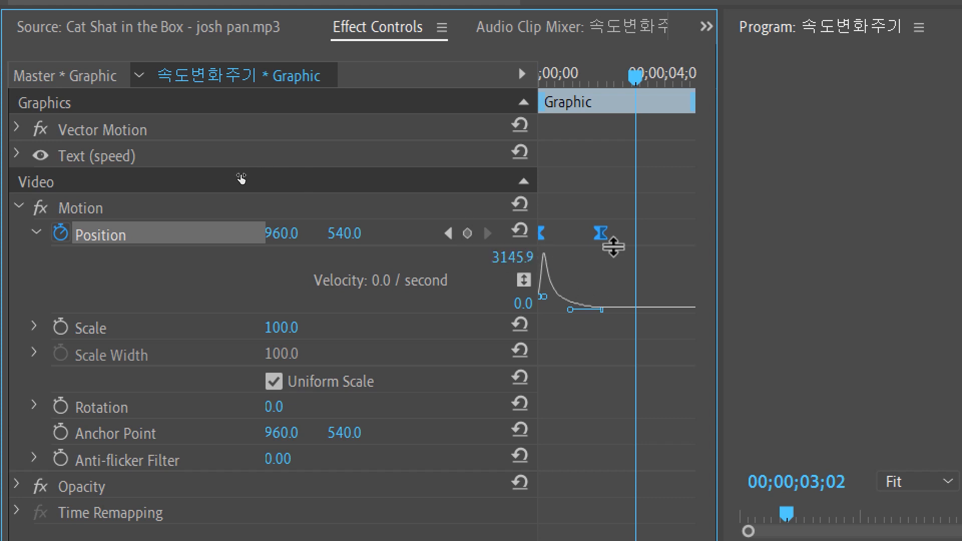
Step: Try adding a Position keyframe at 00;00;03;02 and delete it again
click(469, 233)
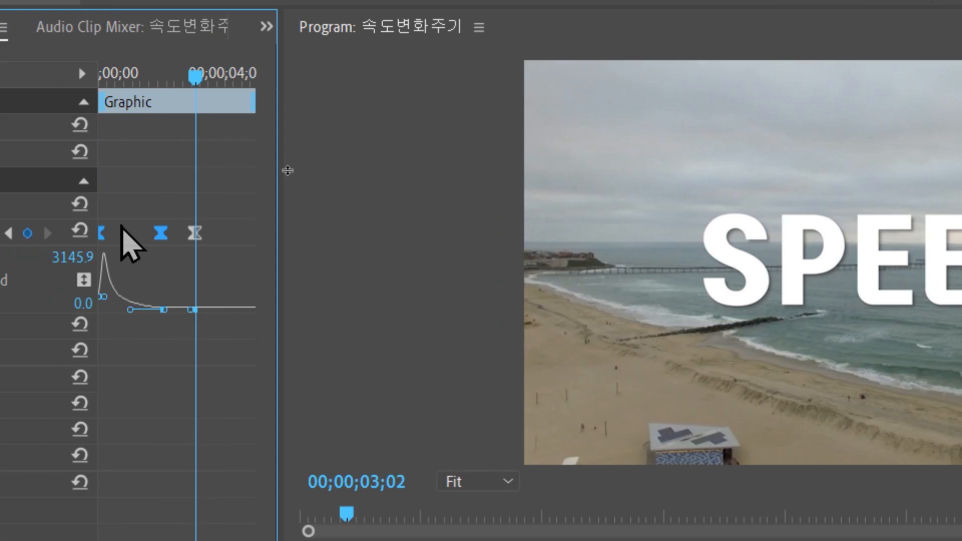
click(195, 234)
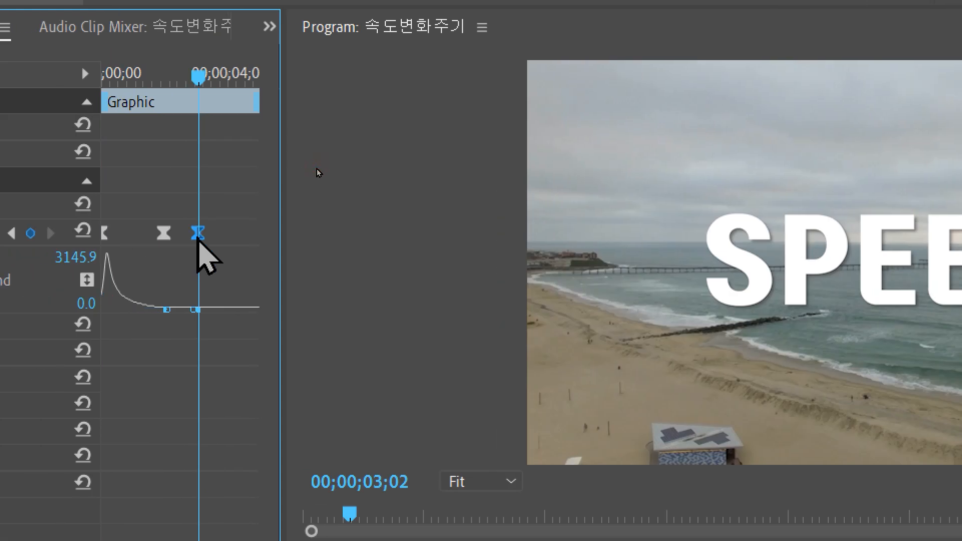
key(Delete)
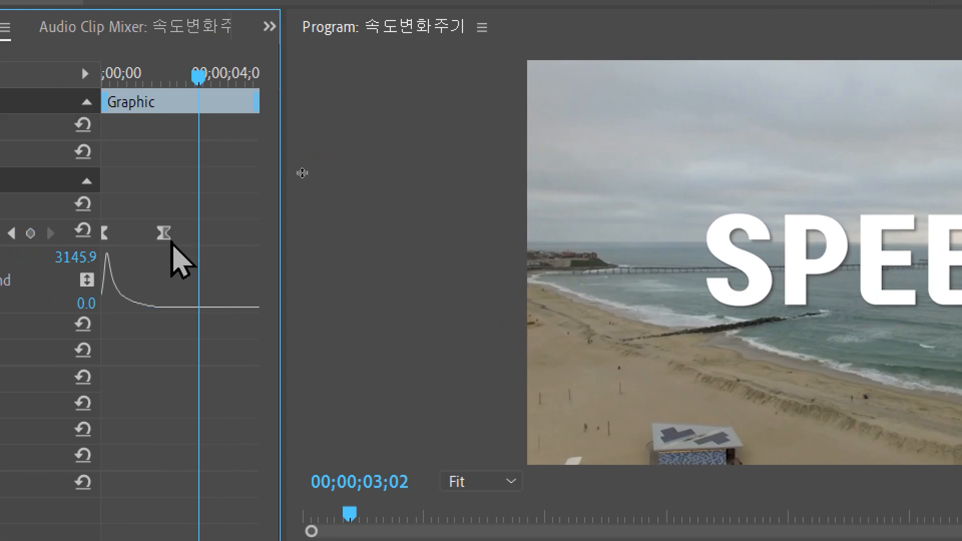
Step: Duplicate the title's two-second Position keyframe at 00;00;03;02 by copying and pasting it
click(163, 233)
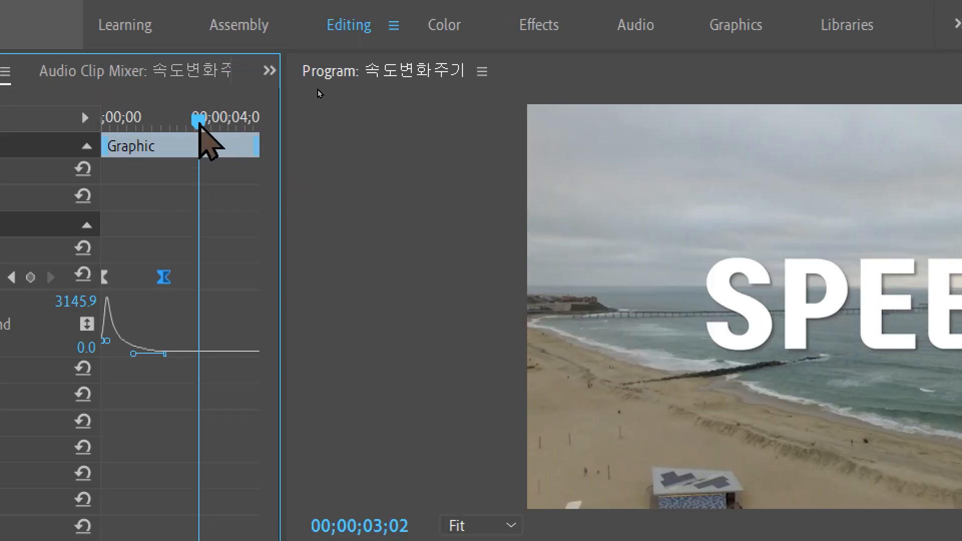
key(ctrl+v)
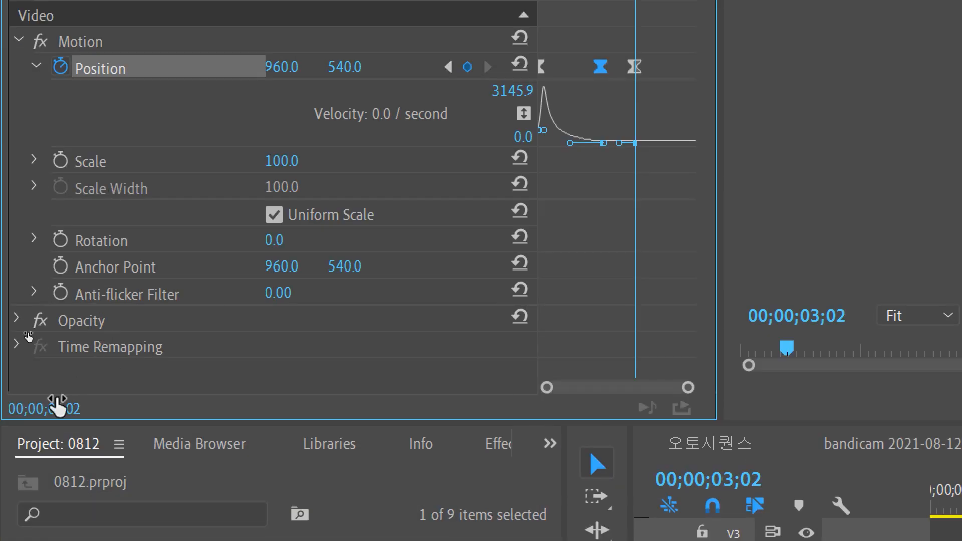
Step: Keyframe the SPEED title's exit with a horizontal Position of 2468.0 at 00;00;04;23, and play back the result
click(47, 410)
text(+2)
key(Return)
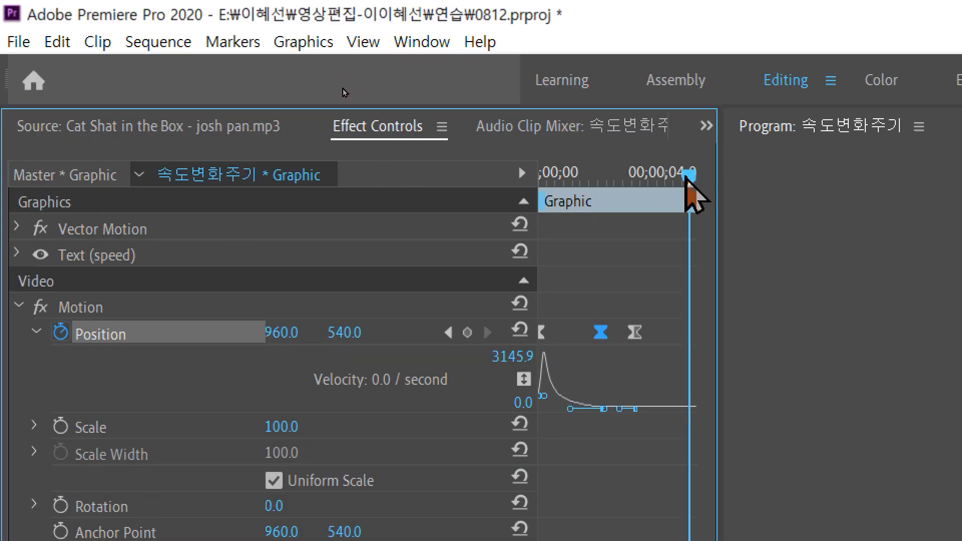
drag(695, 173, 687, 176)
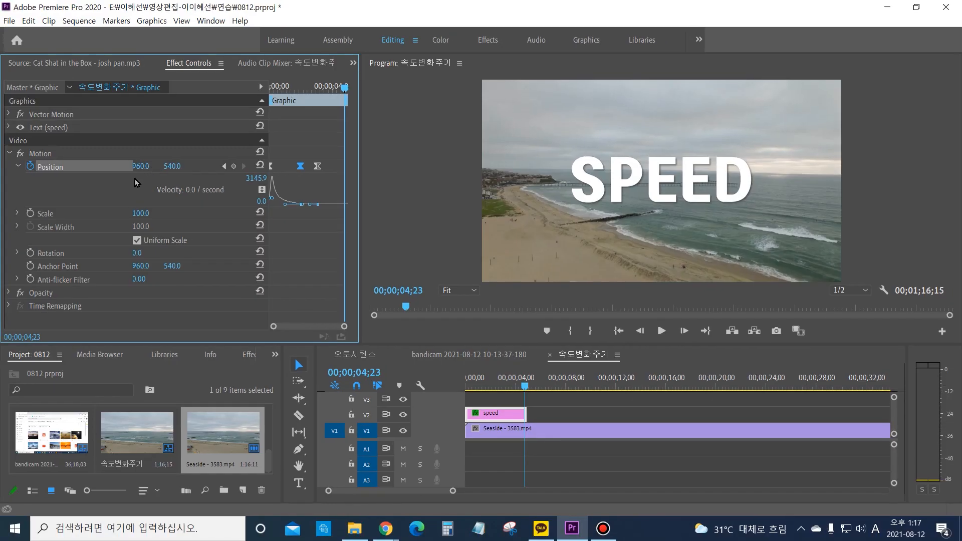
drag(140, 166, 261, 166)
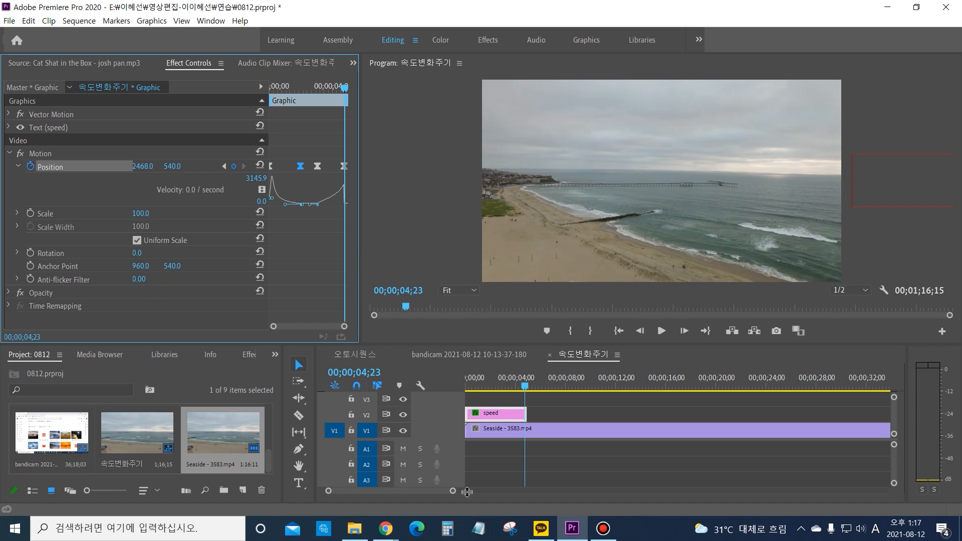
key(space)
key(space)
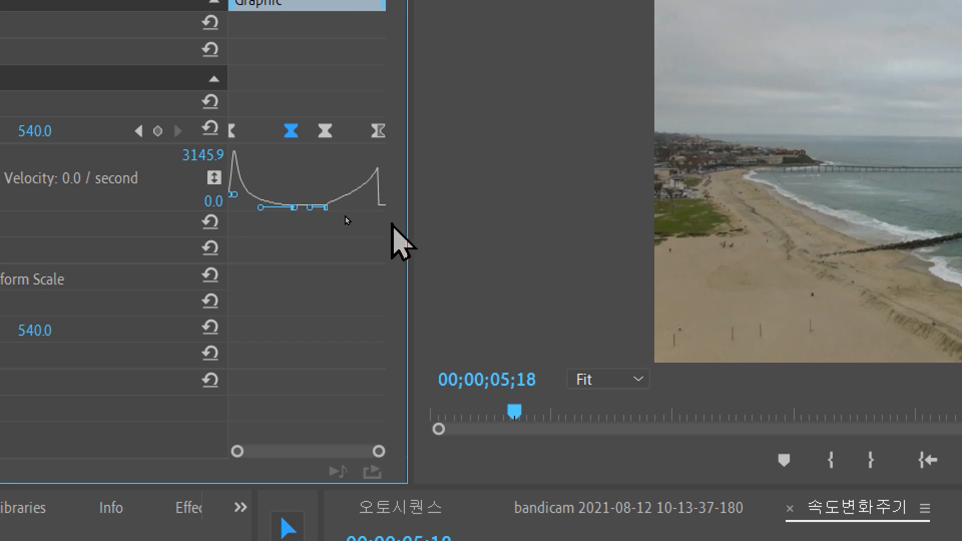
Step: Lengthen the outgoing velocity handle of the Position keyframe at 00;00;03;02 so the SPEED title leaves slowly and speeds up
click(325, 207)
mouse_move(331, 207)
mouse_down()
mouse_move(361, 216)
mouse_move(330, 205)
mouse_move(352, 208)
mouse_move(344, 211)
mouse_up()
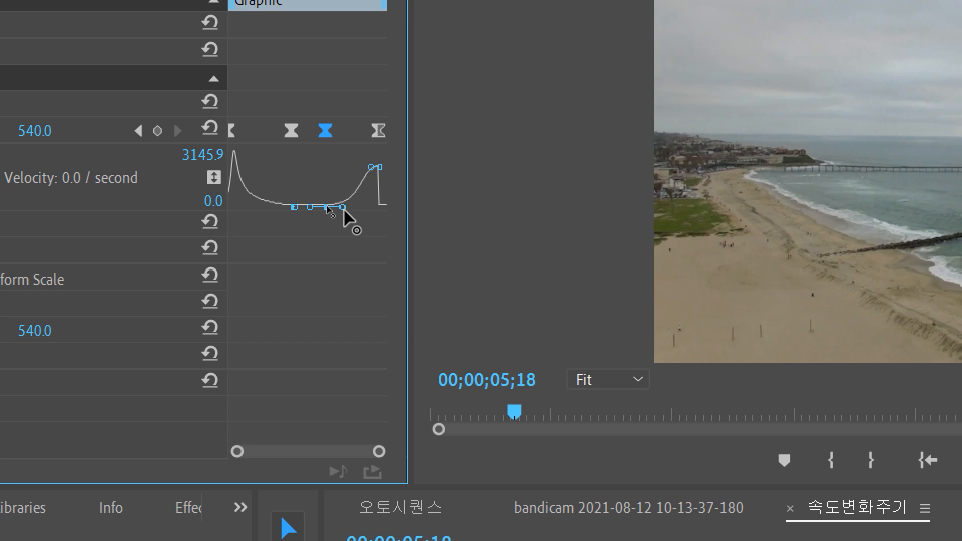
click(377, 169)
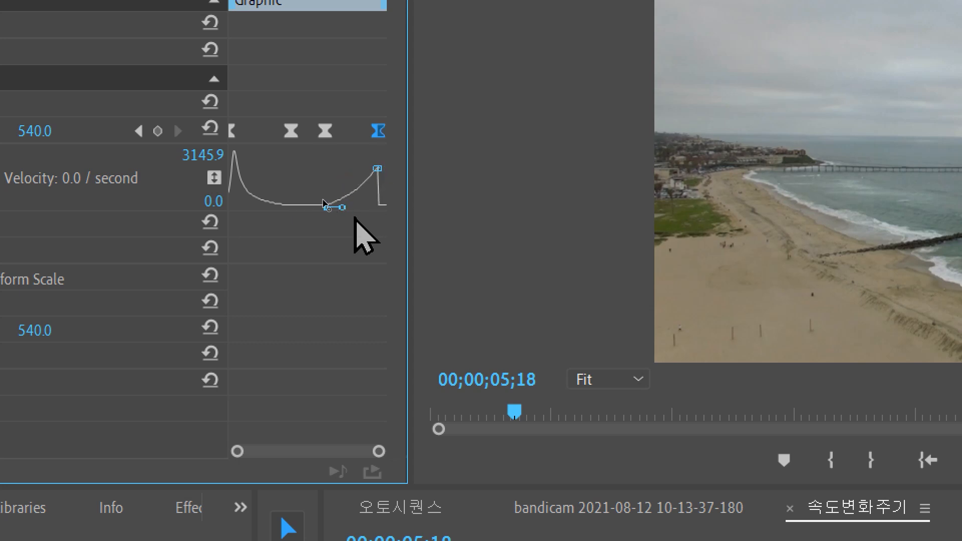
drag(342, 207, 354, 209)
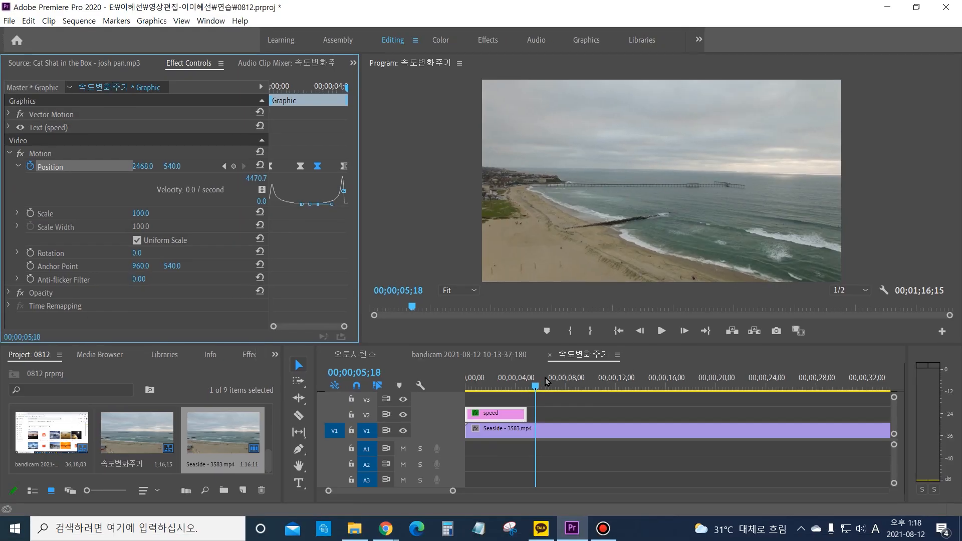
Step: Preview the SPEED title's full entrance, hold and exit from the start of the sequence, and return the playhead to the start
drag(536, 389, 464, 391)
key(space)
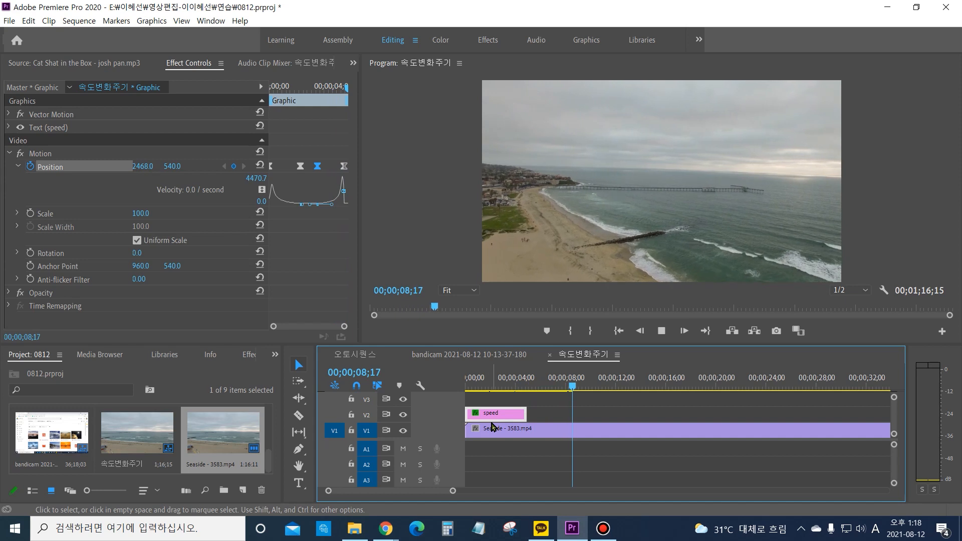
key(space)
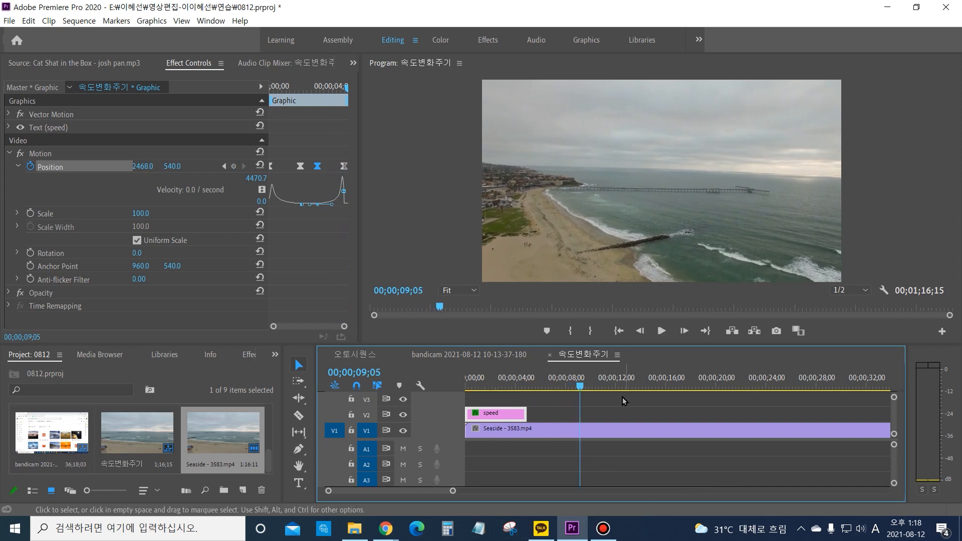
drag(589, 384, 466, 385)
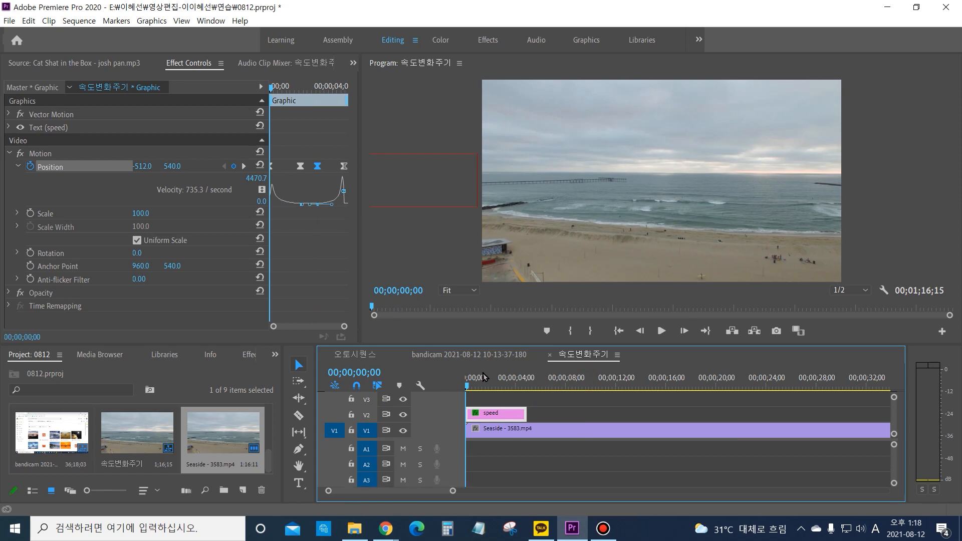
Step: Add a new text title reading SLOW over the seaside clip at 00;00;07;12
drag(471, 384, 558, 385)
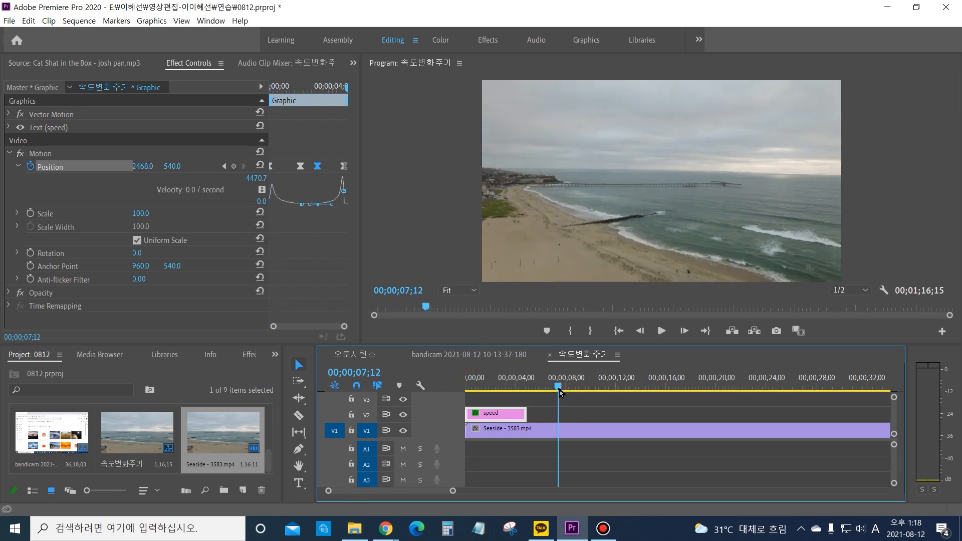
click(580, 419)
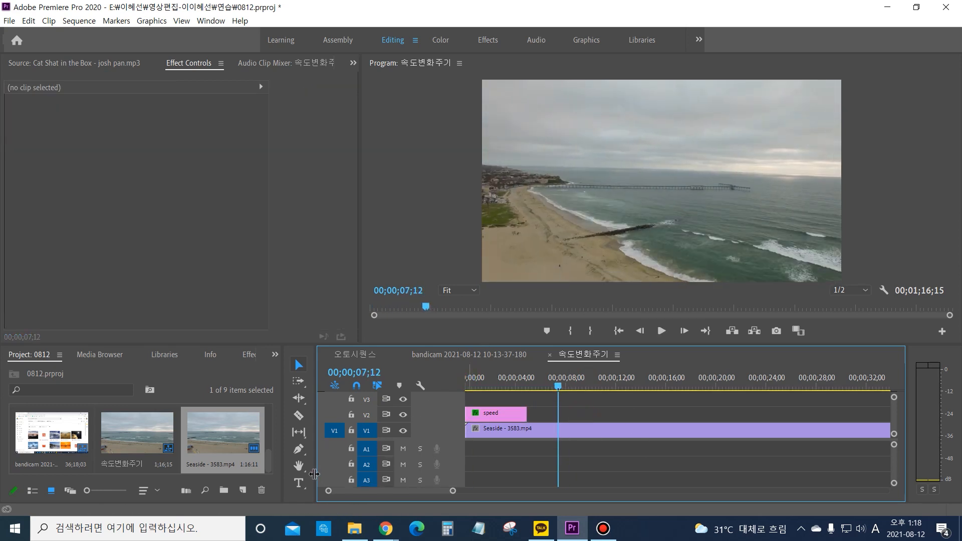
click(299, 483)
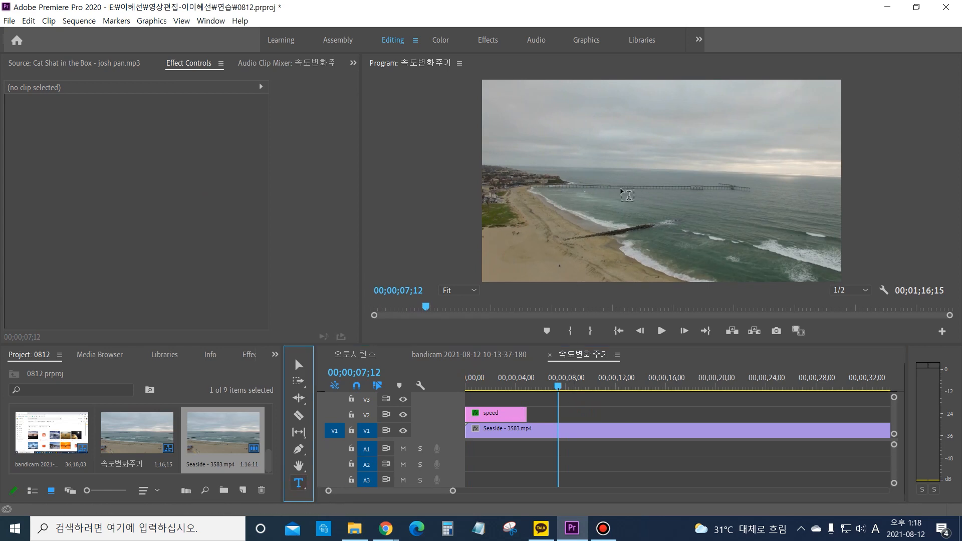
click(595, 184)
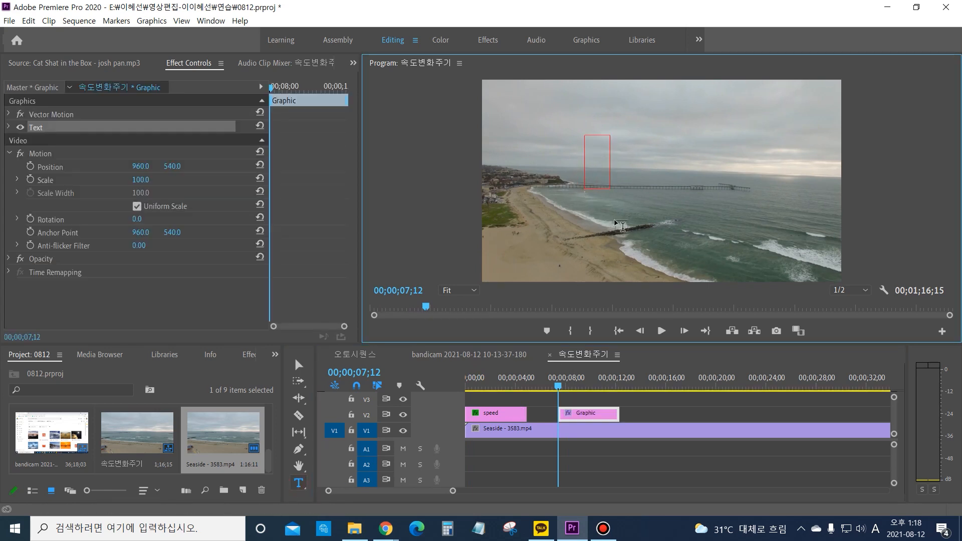
text(SLOW)
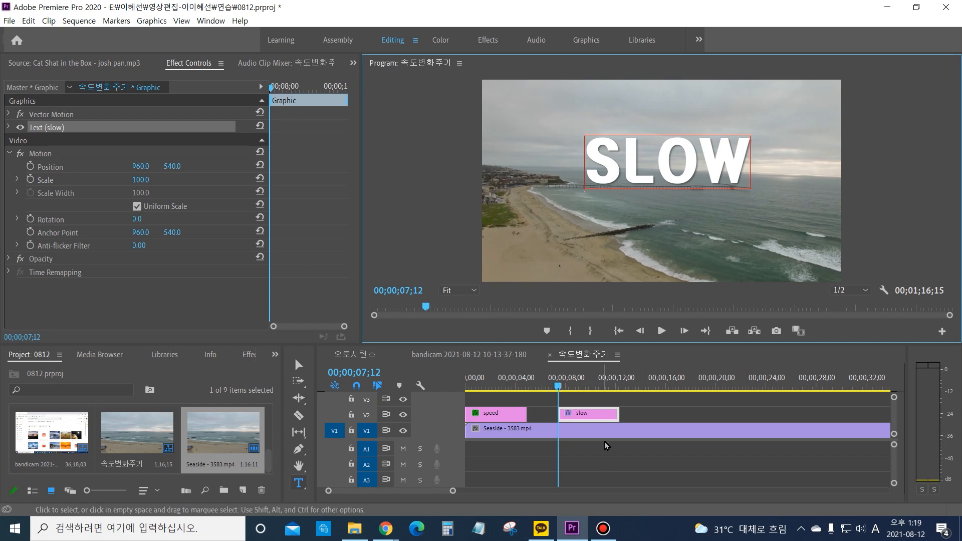
Step: Move the SLOW title down to the centre of the frame
click(589, 416)
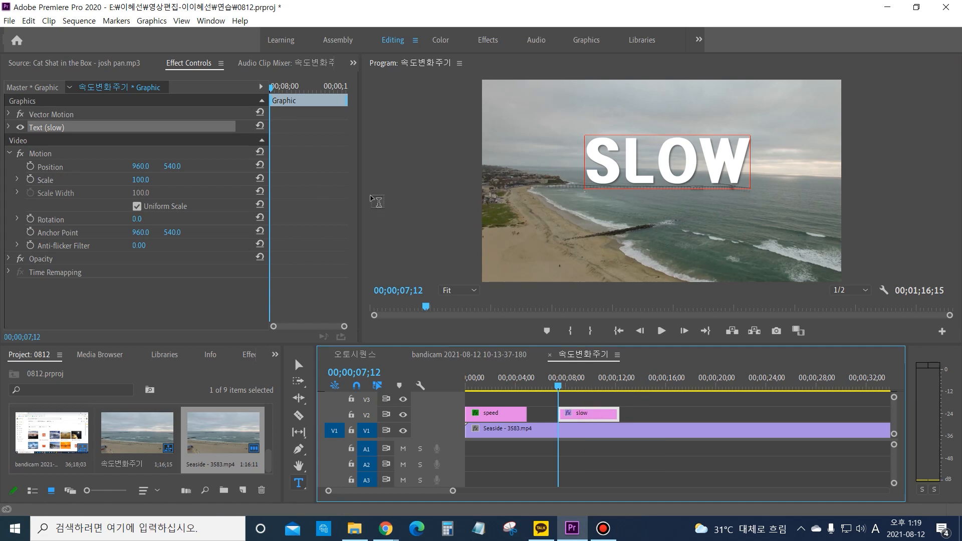
key(v)
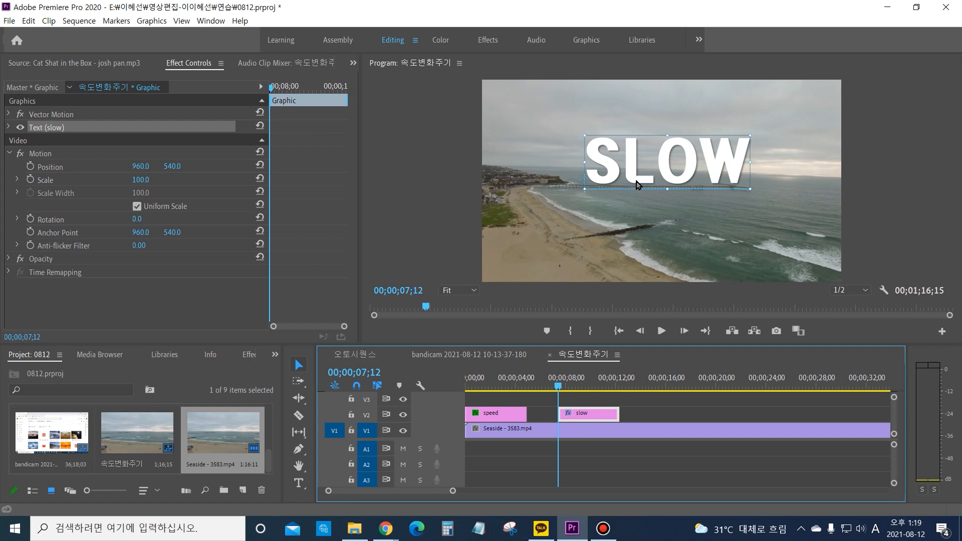
drag(636, 181, 638, 205)
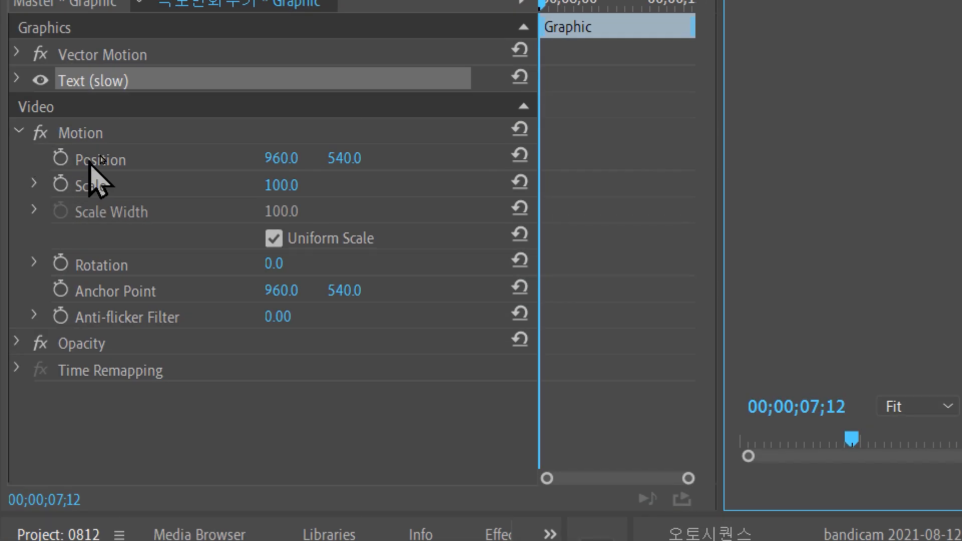
Step: Go two seconds ahead to 00;00;09;12 and turn on Position keyframing for the SLOW title
click(55, 500)
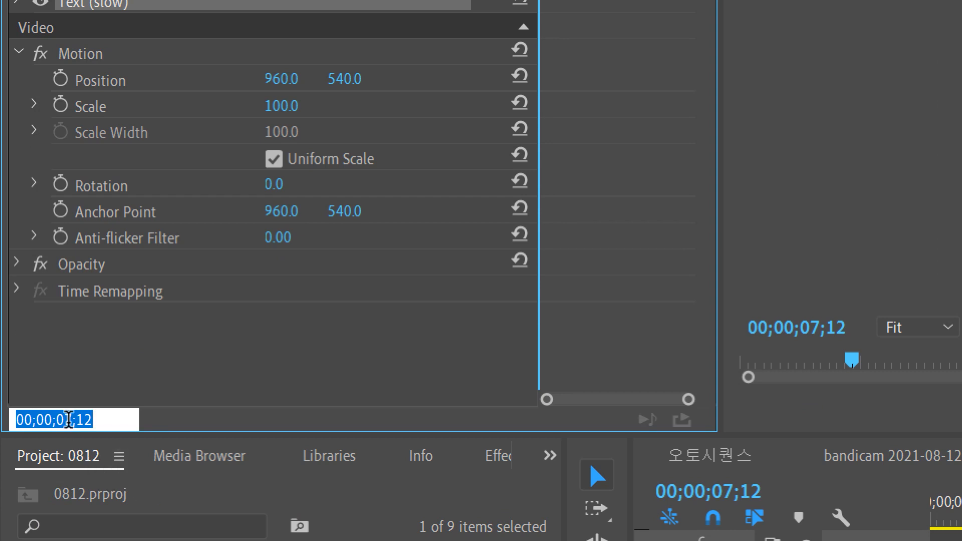
text(+200)
key(Return)
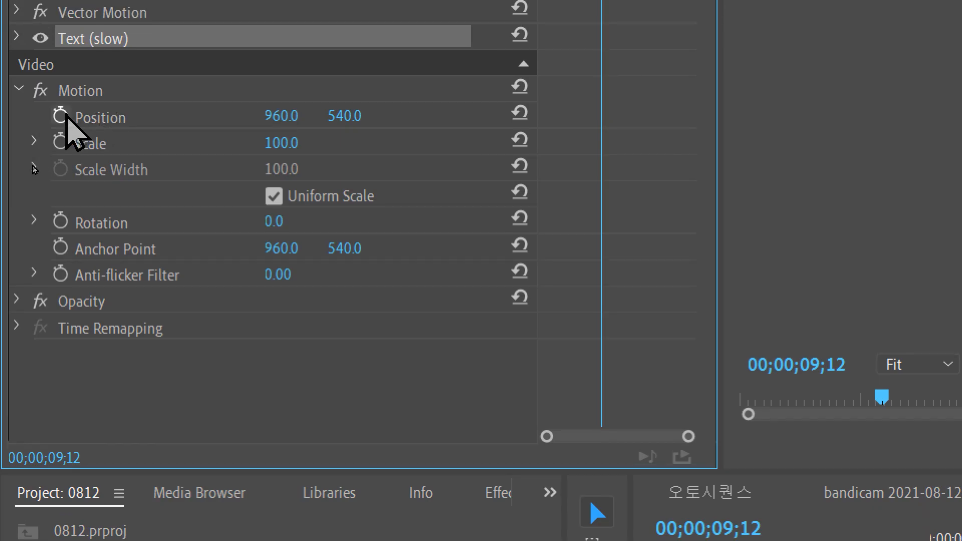
click(60, 117)
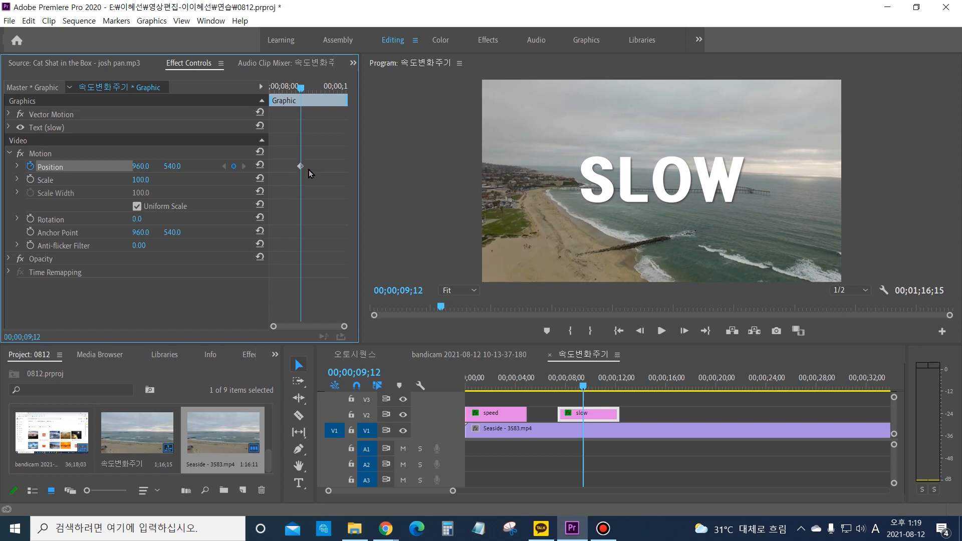
Step: Set the SLOW title's vertical Position to -159.0 at the start of its clip, 00;00;07;12, and preview the drop-in
drag(301, 89, 263, 102)
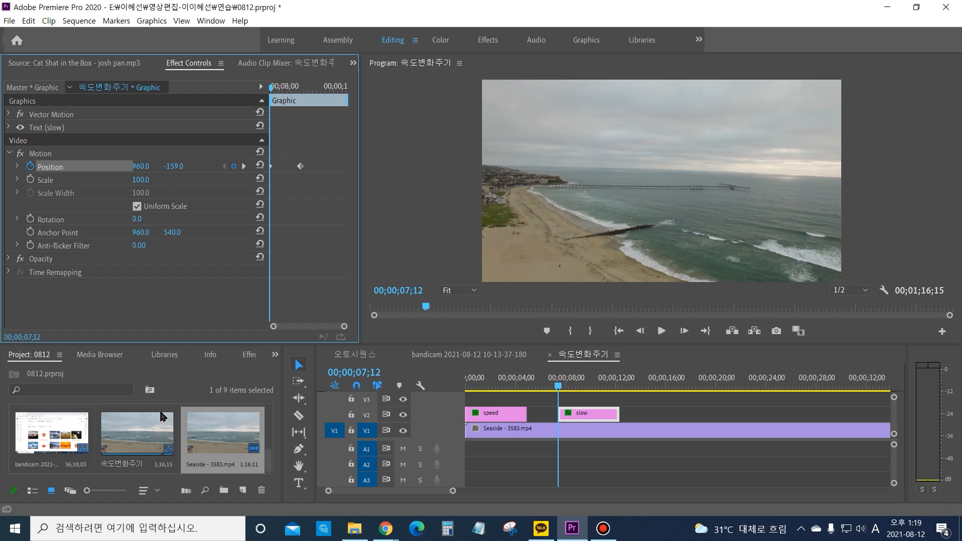
key(space)
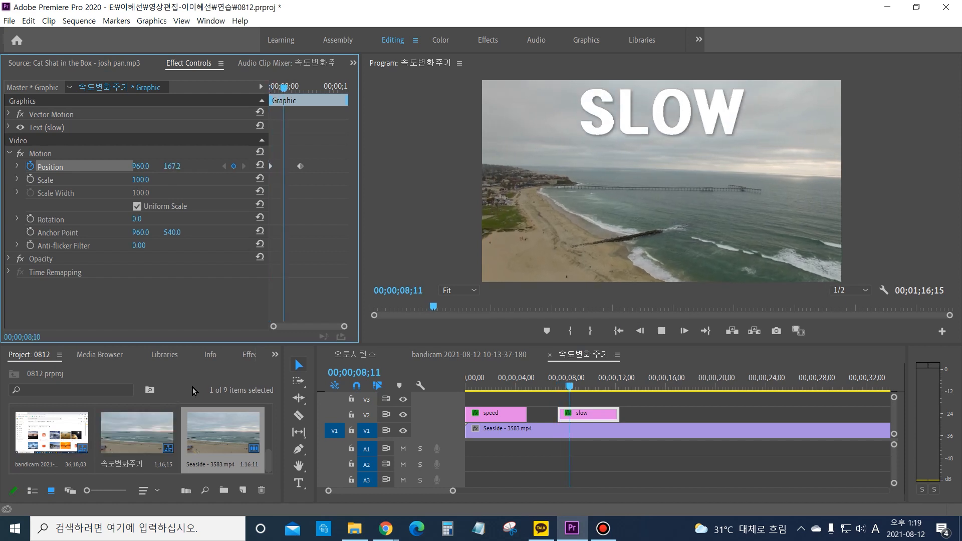
key(space)
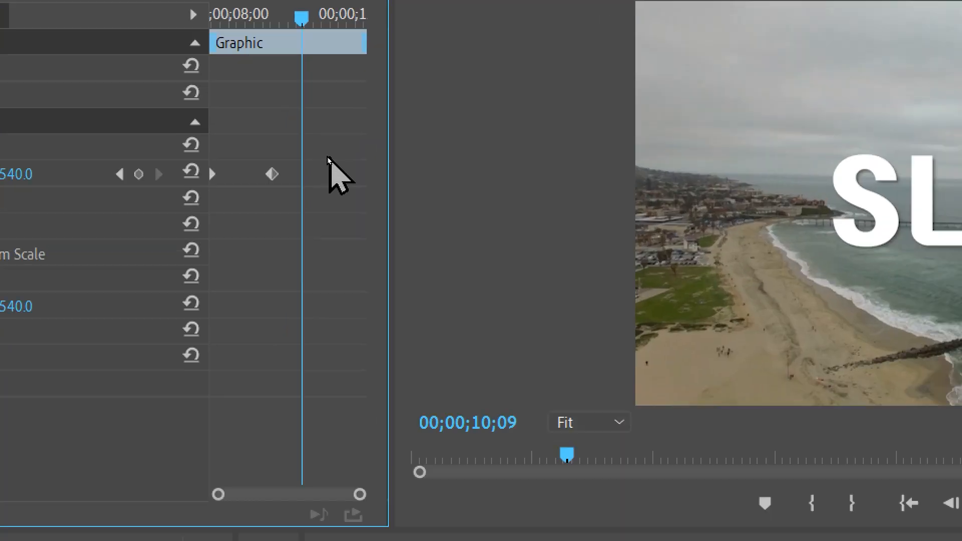
Step: Apply Ease In to both Position keyframes of the SLOW title and lengthen the second keyframe's incoming velocity handle
drag(319, 150, 216, 184)
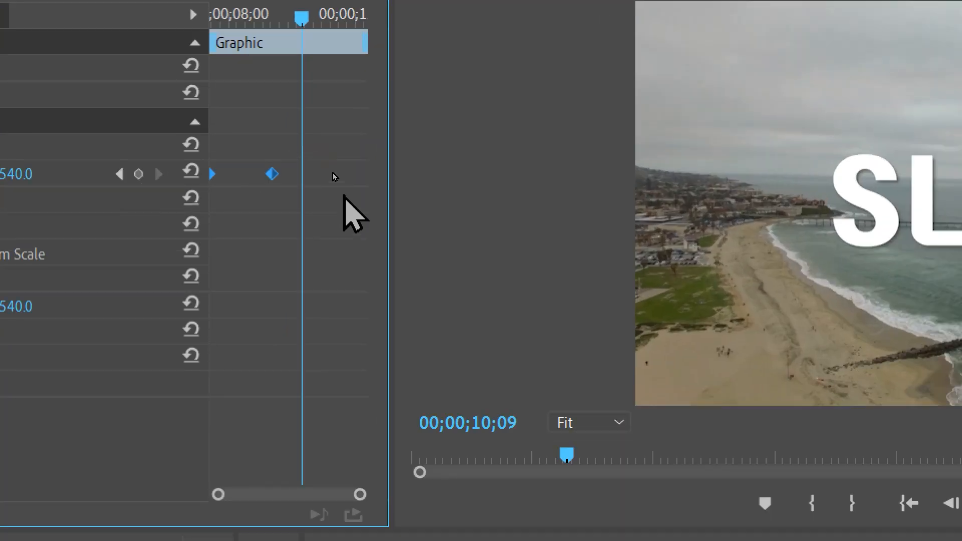
right_click(269, 173)
mouse_move(321, 353)
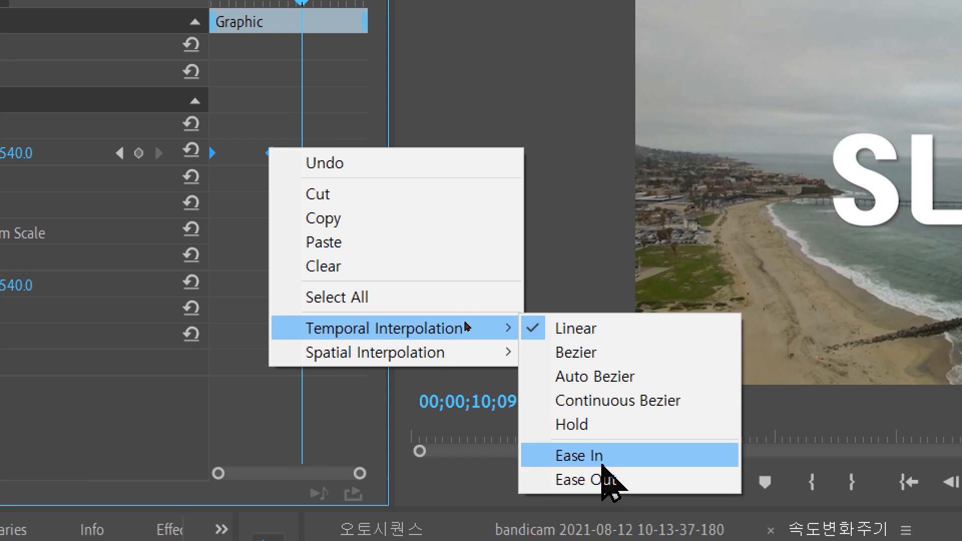
click(581, 456)
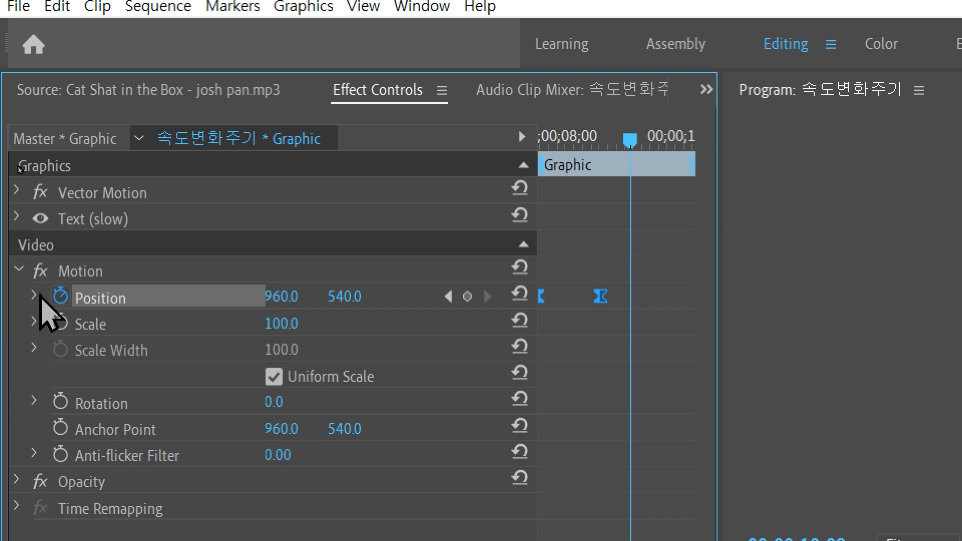
click(35, 296)
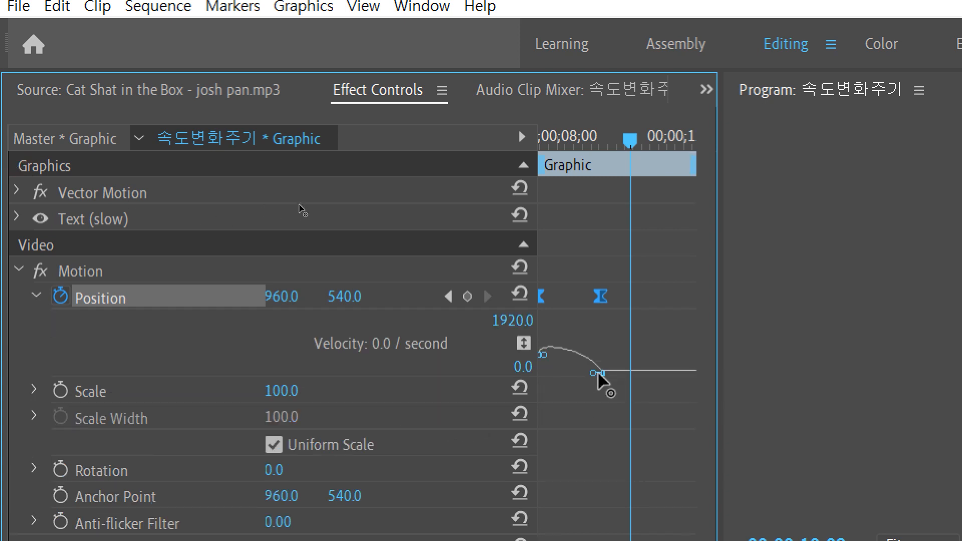
drag(595, 373, 557, 374)
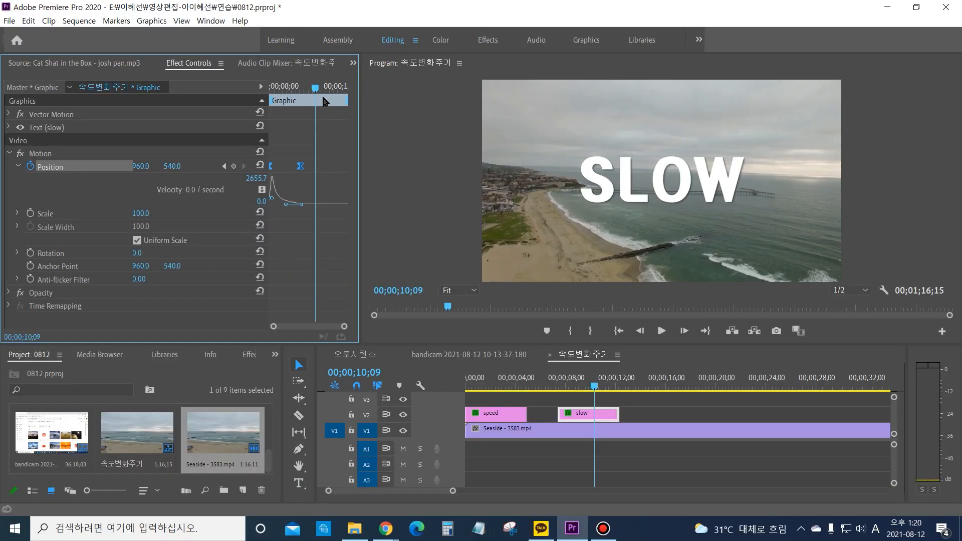
Step: Preview the SLOW title's eased drop-in twice from the start of its clip
key(Up)
key(space)
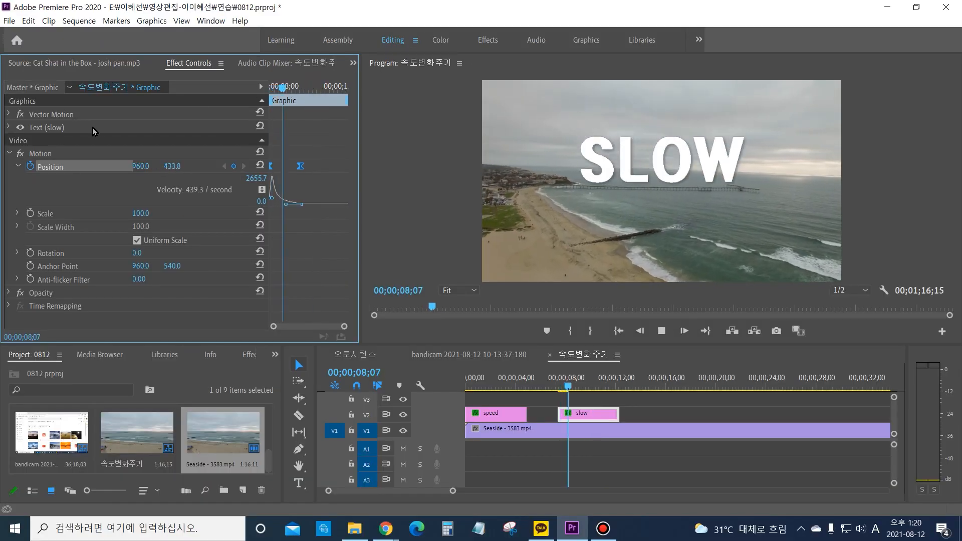
click(308, 87)
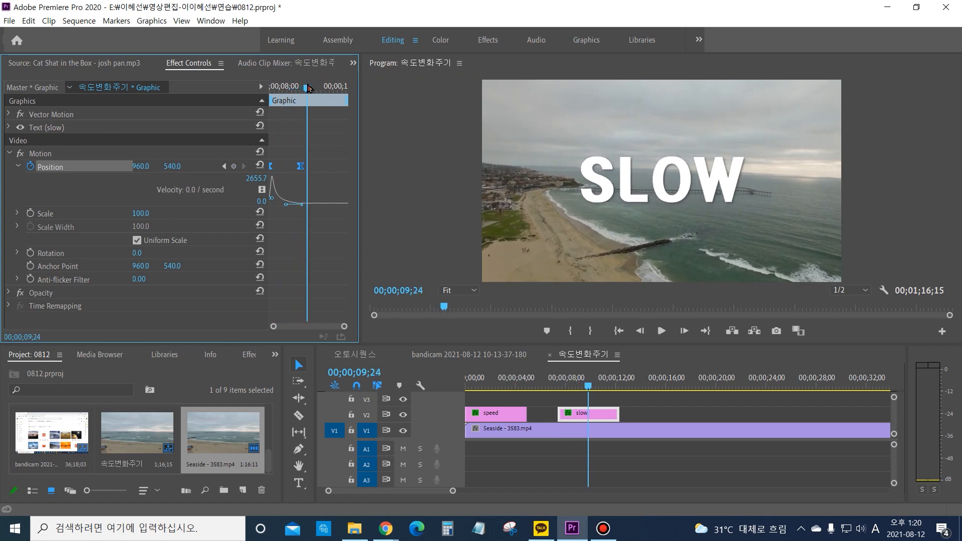
key(Up)
key(space)
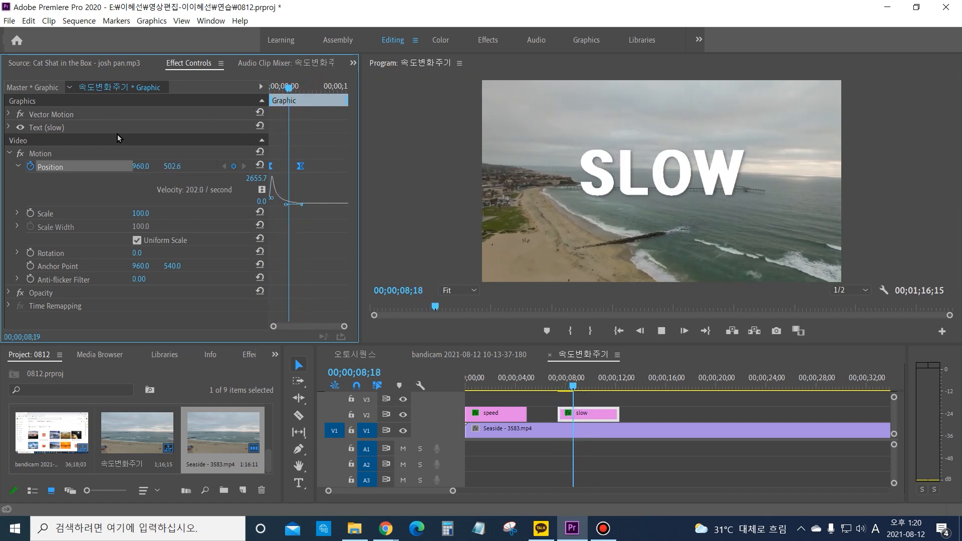
key(space)
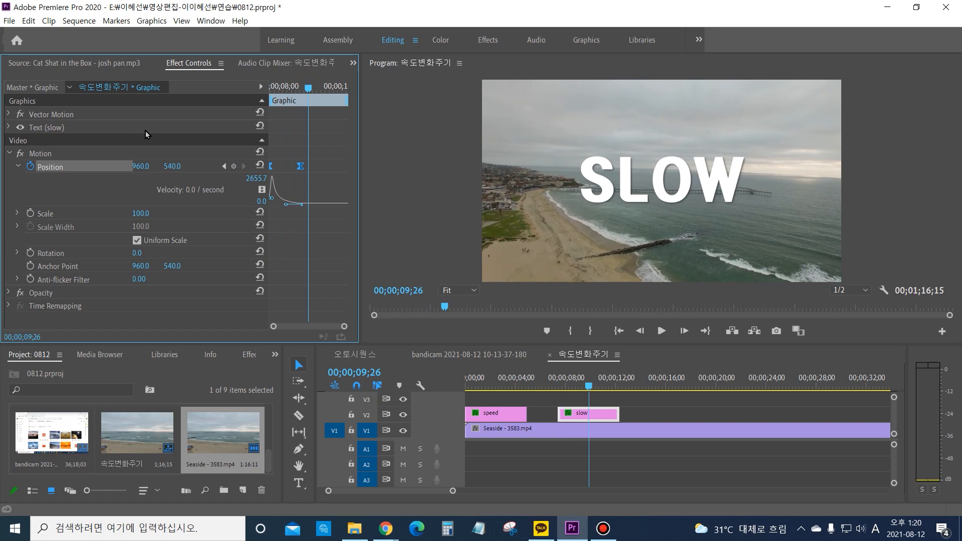